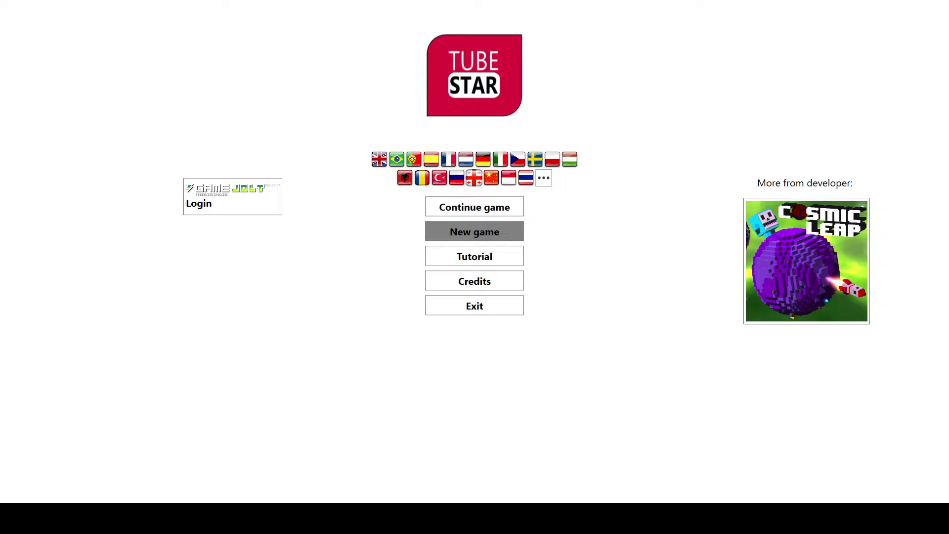
# Start a Casual career and create a new channel named PewDiePie
pyautogui.click(475, 234)
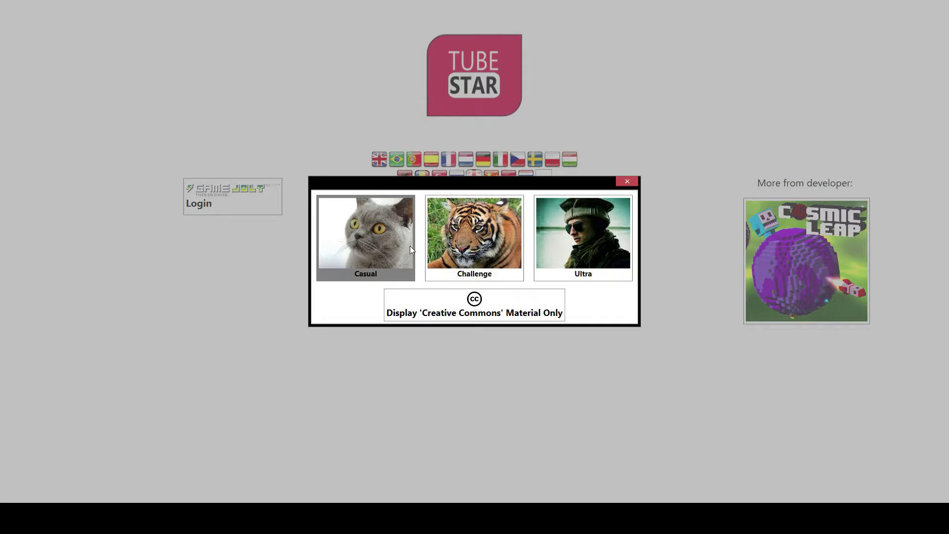
pyautogui.click(374, 251)
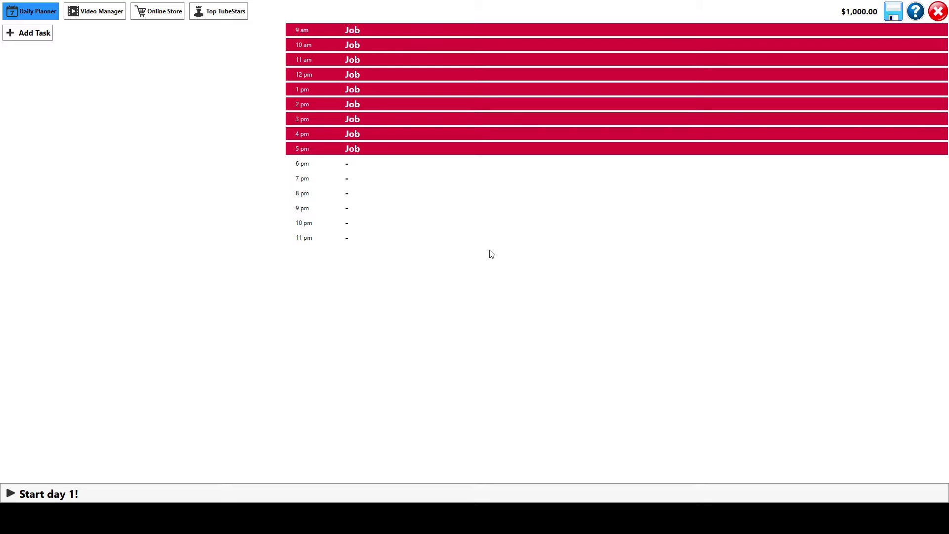
pyautogui.click(92, 11)
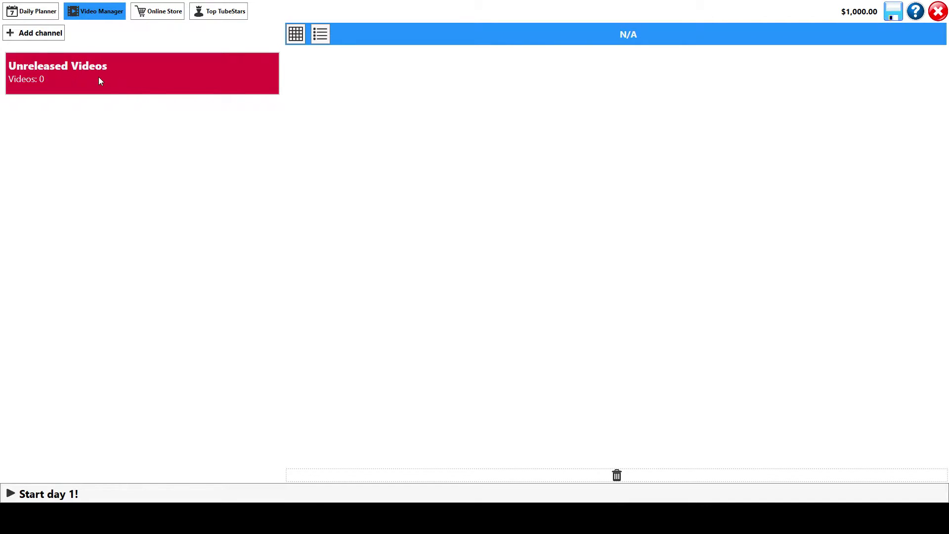
pyautogui.click(35, 33)
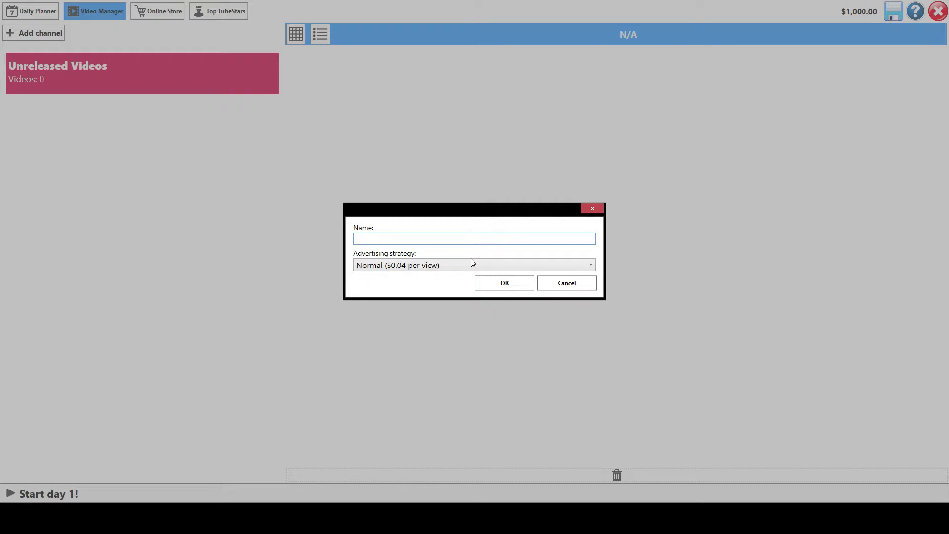
pyautogui.write('Pe')
pyautogui.write('wDie')
pyautogui.write('Pie')
pyautogui.click(504, 283)
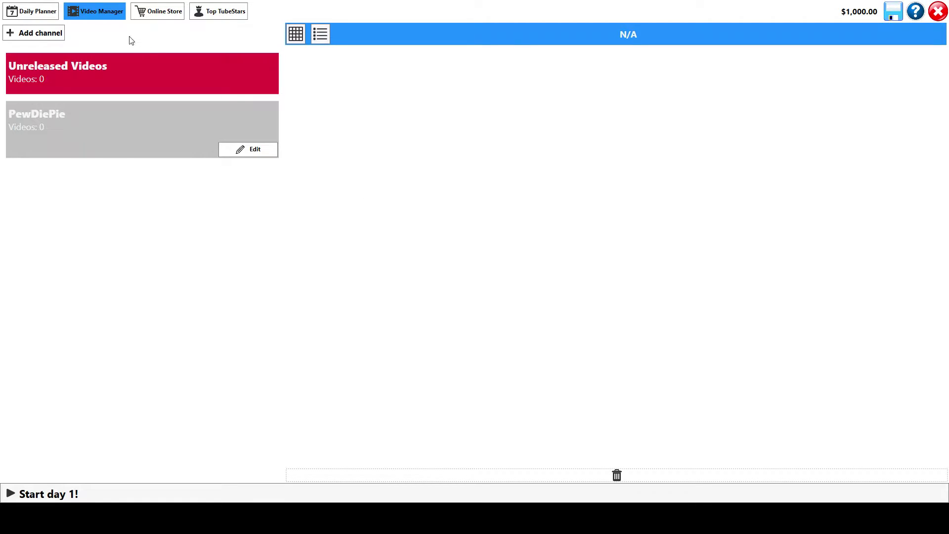
# Start a day 1 video shoot task with minimum shooting hours and a set budget
pyautogui.click(29, 12)
pyautogui.click(34, 32)
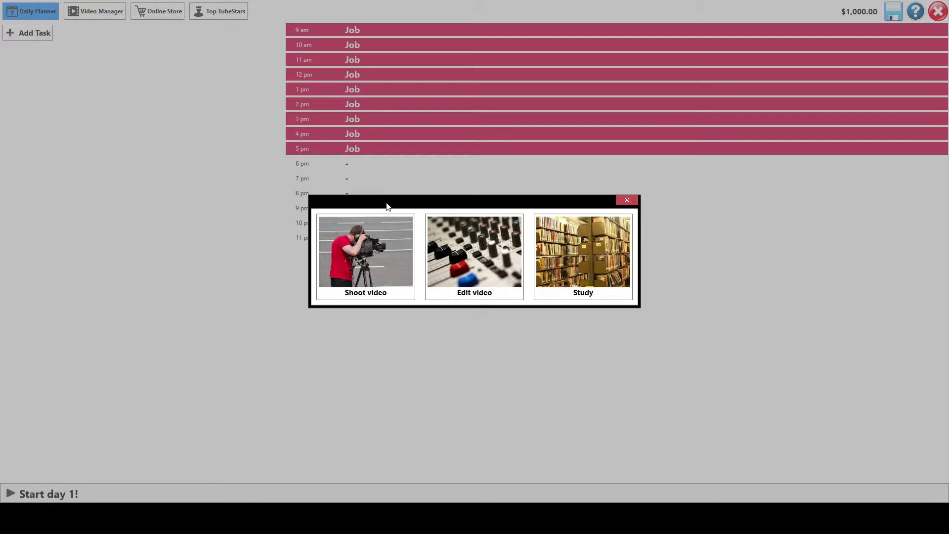
pyautogui.click(391, 270)
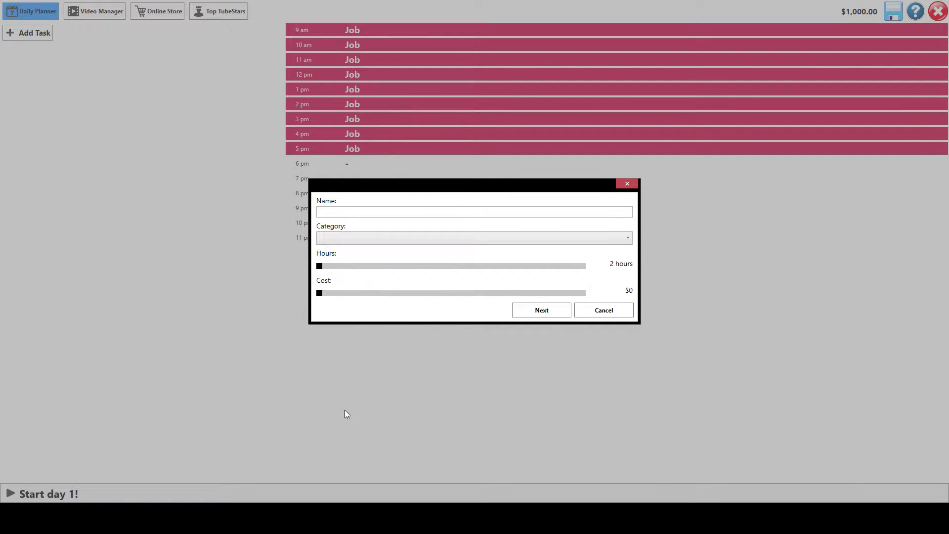
pyautogui.moveTo(319, 294)
pyautogui.mouseDown()
pyautogui.moveTo(351, 294)
pyautogui.moveTo(307, 313)
pyautogui.mouseUp()
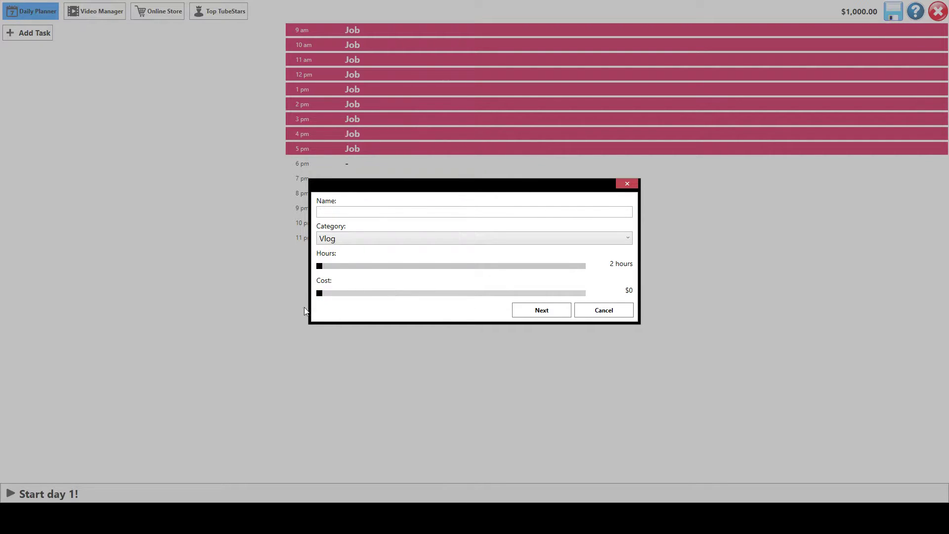
pyautogui.moveTo(321, 267)
pyautogui.mouseDown()
pyautogui.moveTo(499, 268)
pyautogui.moveTo(273, 282)
pyautogui.mouseUp()
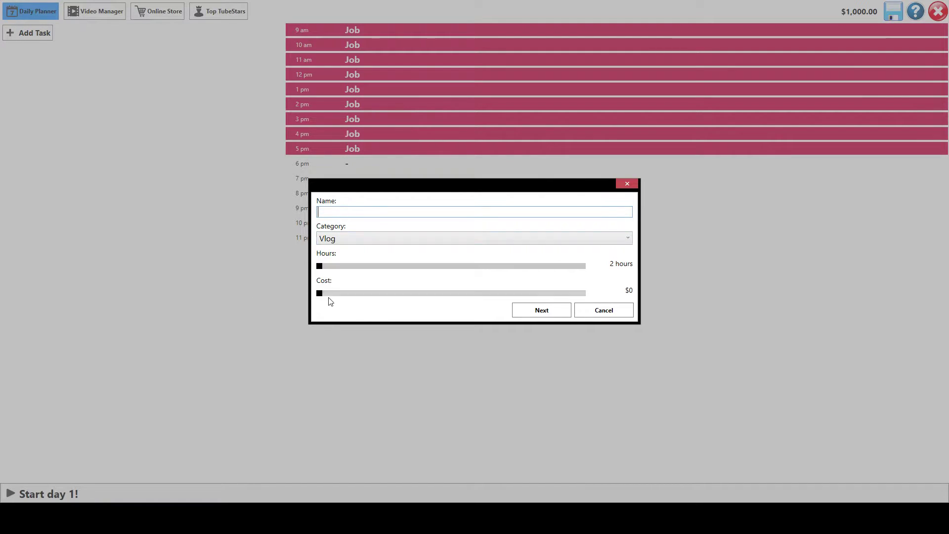
pyautogui.moveTo(320, 293)
pyautogui.mouseDown()
pyautogui.moveTo(373, 293)
pyautogui.moveTo(259, 292)
pyautogui.mouseUp()
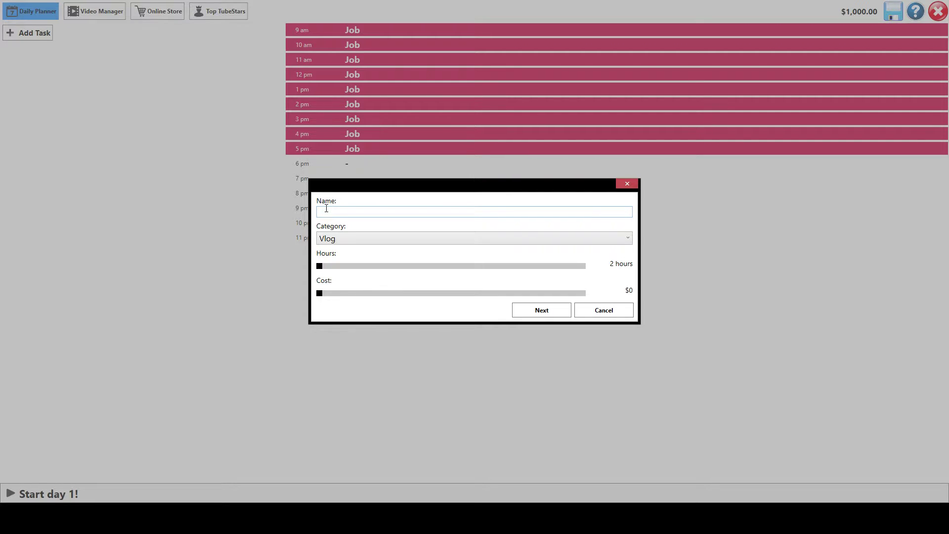
# Title the video Outlast, give it May contain cats, and schedule it at 6–7 pm
pyautogui.click(326, 208)
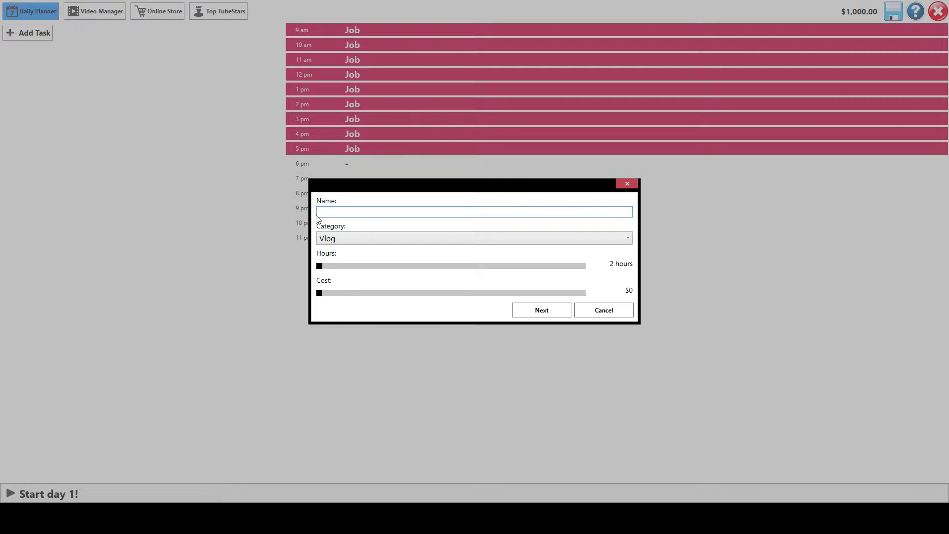
pyautogui.write('Out')
pyautogui.write('l')
pyautogui.write('L')
pyautogui.write('ast')
pyautogui.write('Tits')
pyautogui.press('BackSpace')
pyautogui.write('Sex Si')
pyautogui.write('mulator ')
pyautogui.write('(')
pyautogui.write(' s')
pyautogui.press('BackSpace')
pyautogui.write('Scaries')
pyautogui.write('t gam')
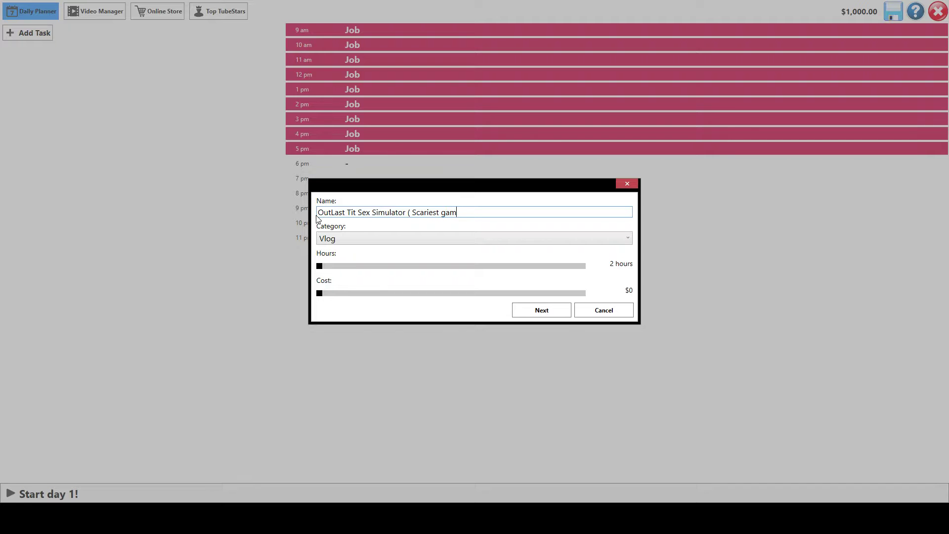
pyautogui.write('e ever ')
pyautogui.write(')')
pyautogui.click(538, 311)
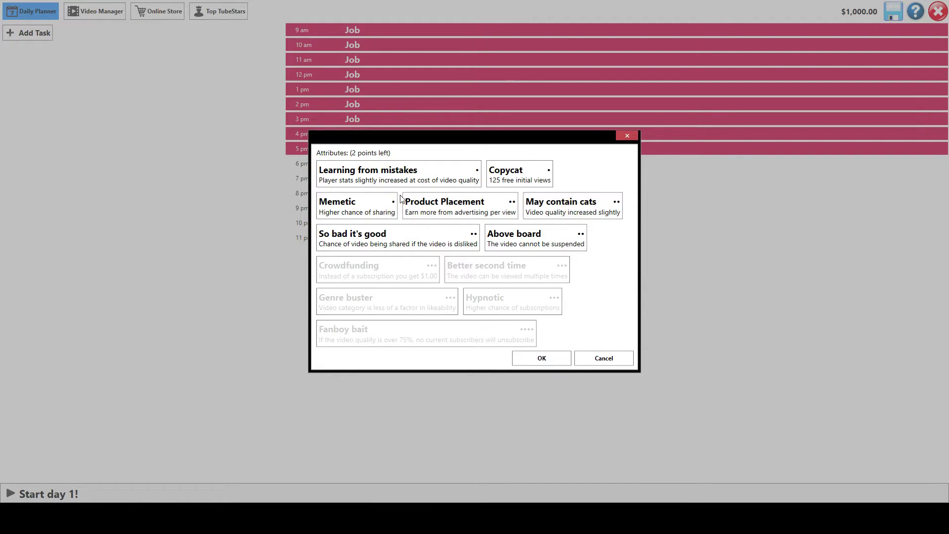
pyautogui.click(560, 211)
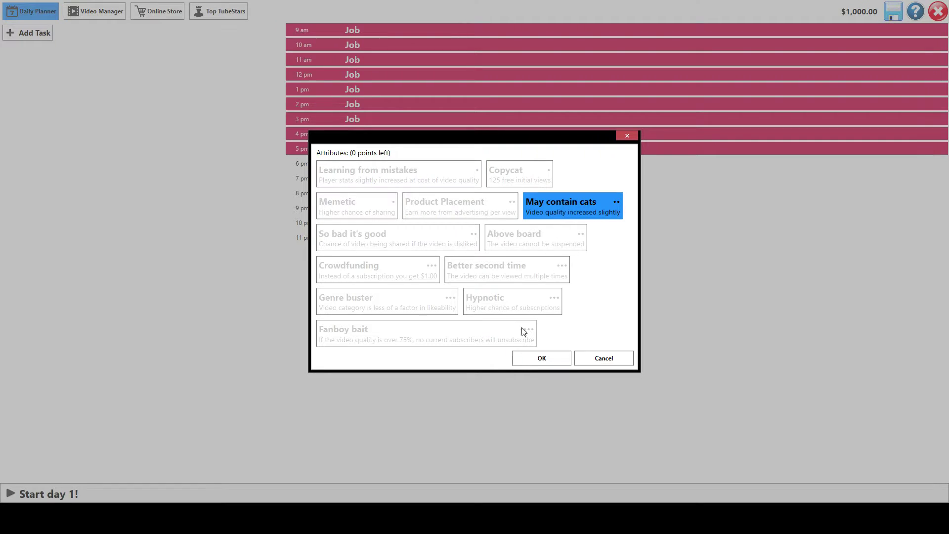
pyautogui.click(525, 360)
pyautogui.click(173, 106)
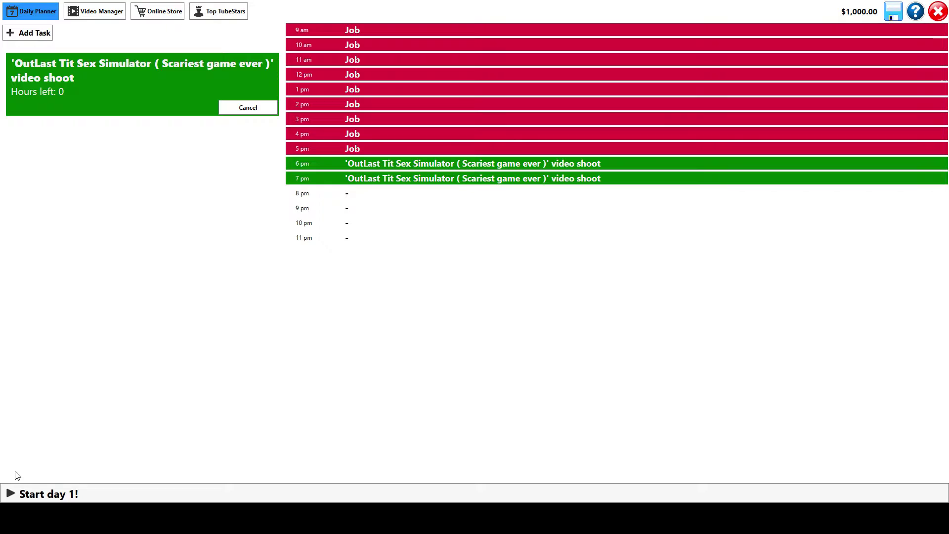
# Try an editing task, abandon it, and glance at the channel overview
pyautogui.click(29, 32)
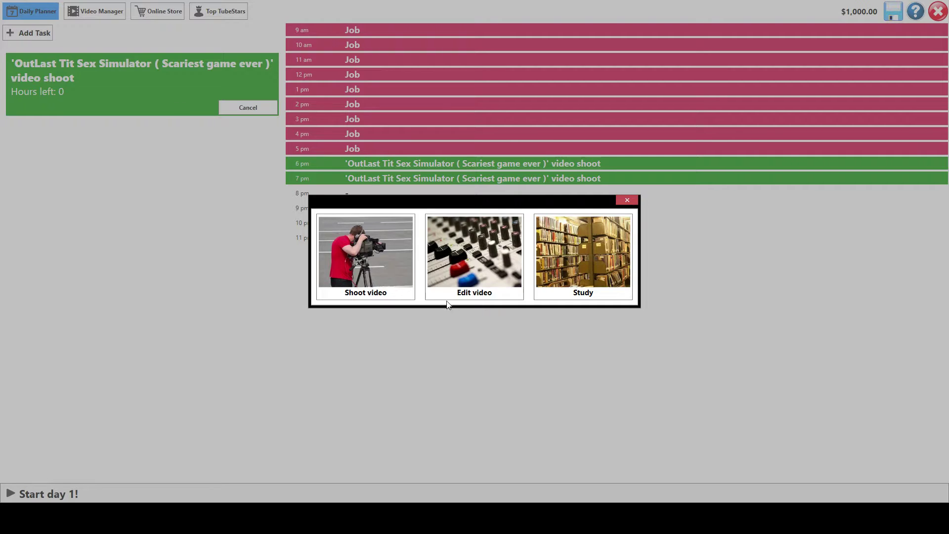
pyautogui.click(479, 277)
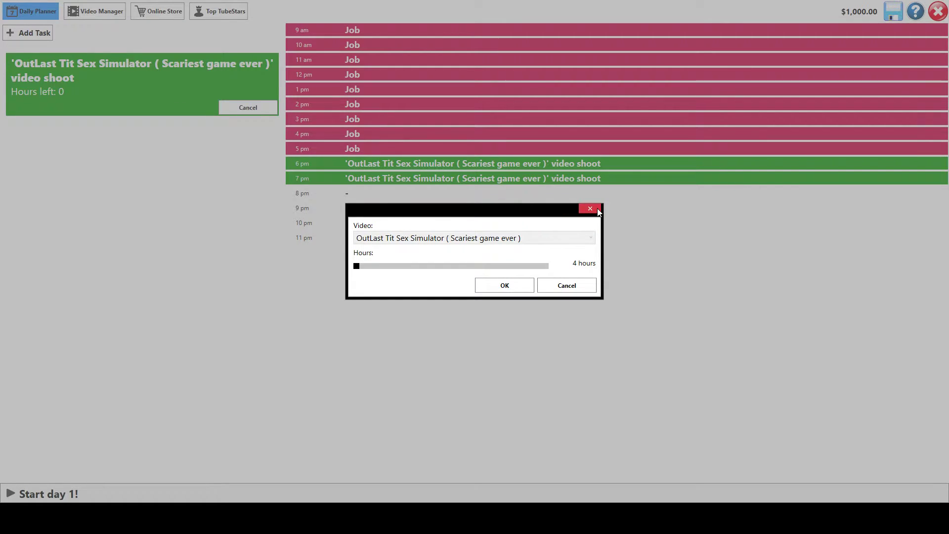
pyautogui.click(552, 289)
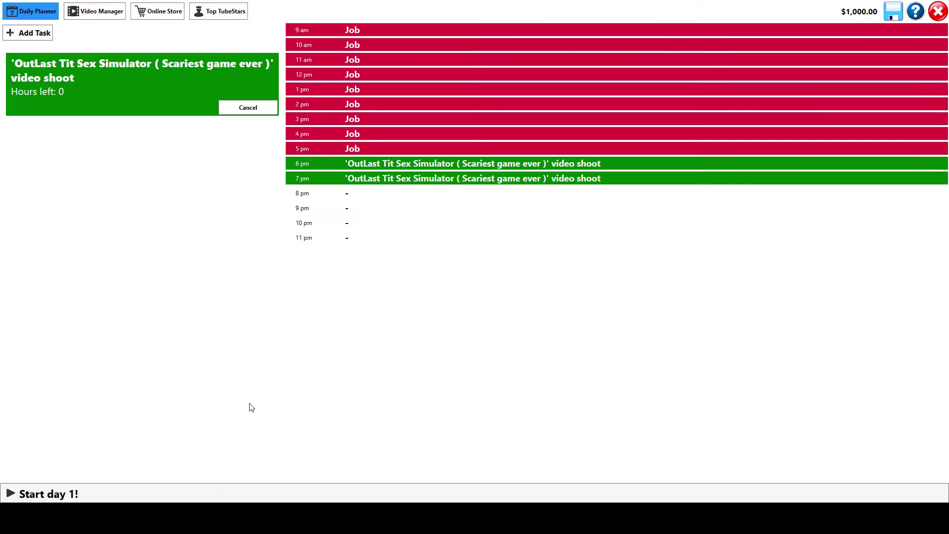
pyautogui.click(89, 11)
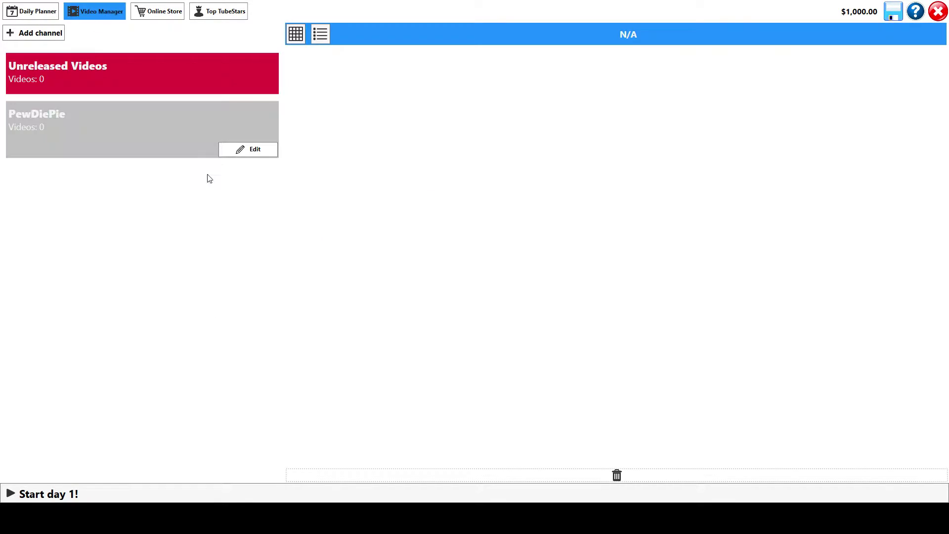
pyautogui.click(21, 10)
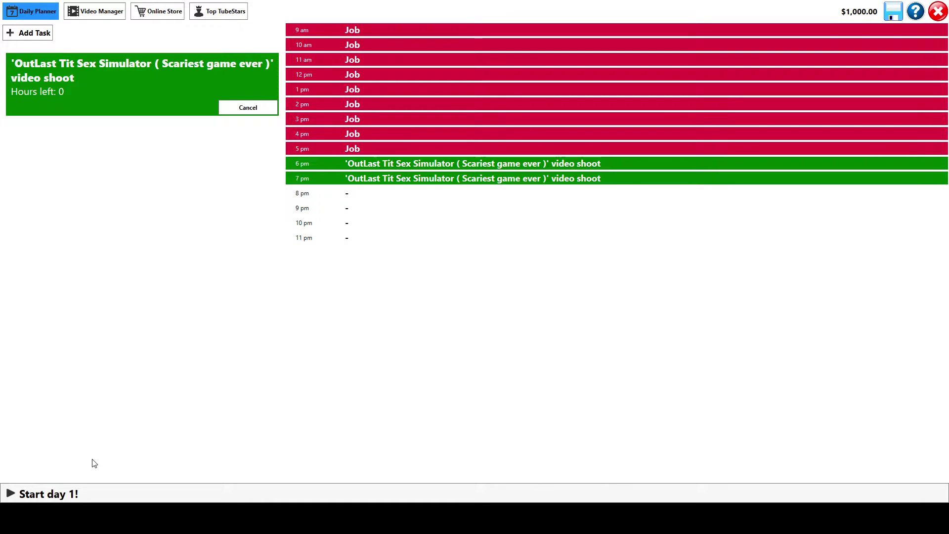
# Play day 1, then publish Outlast to PewDiePie with 2000 bought views ($200)
pyautogui.click(61, 495)
pyautogui.click(74, 13)
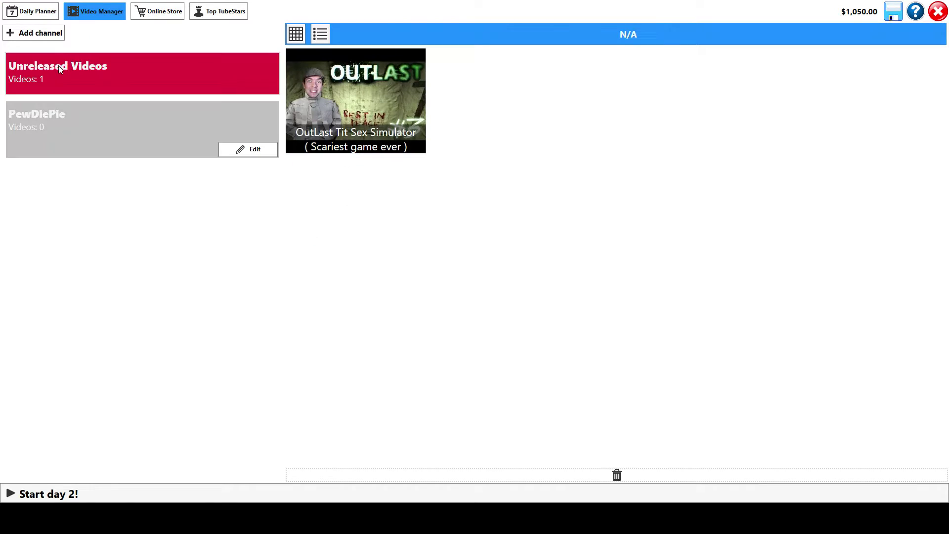
pyautogui.click(313, 83)
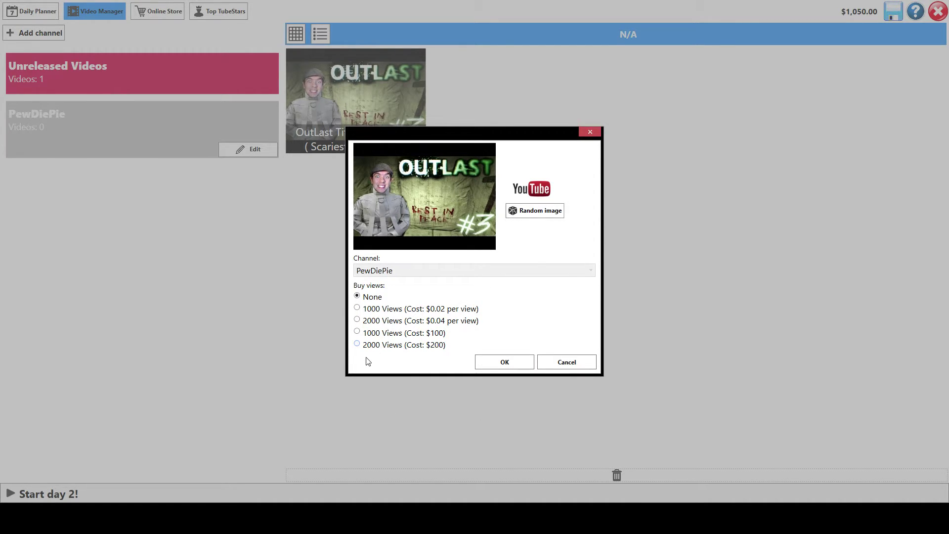
pyautogui.click(357, 344)
pyautogui.click(498, 360)
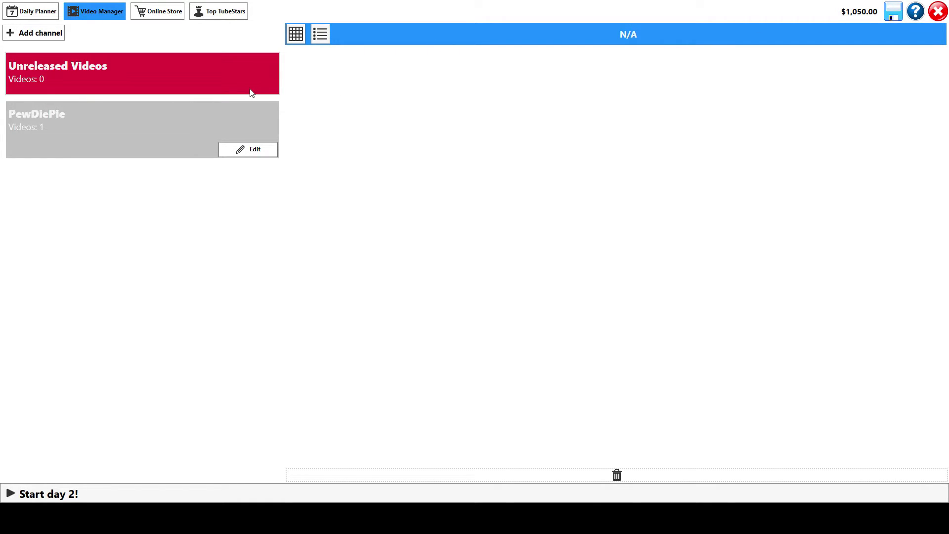
# With PewDiePie selected, play days 2 and 3, then browse the Online Store
pyautogui.click(55, 145)
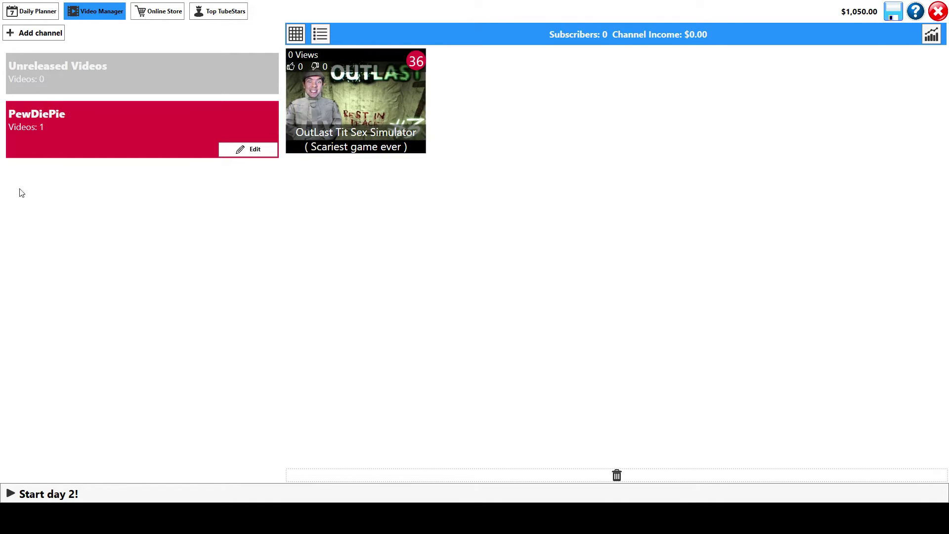
pyautogui.click(33, 498)
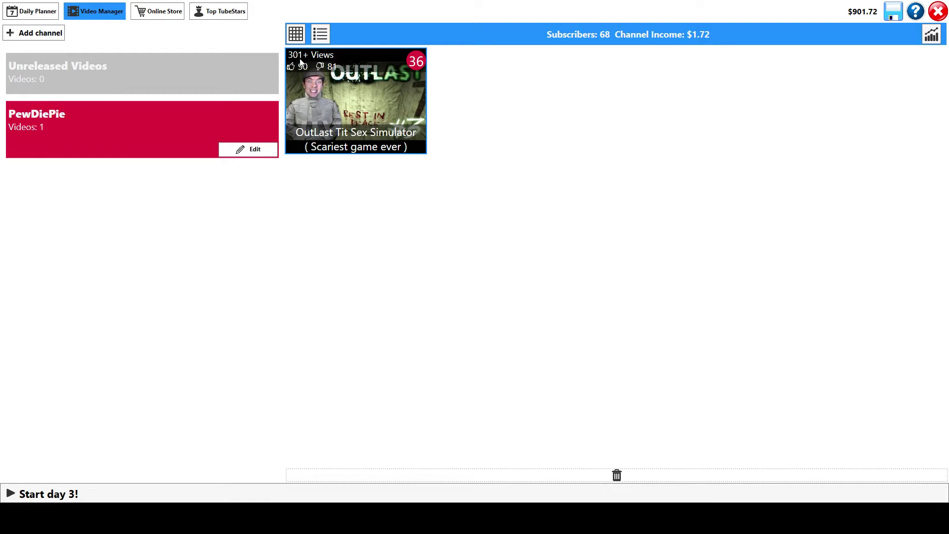
pyautogui.click(97, 491)
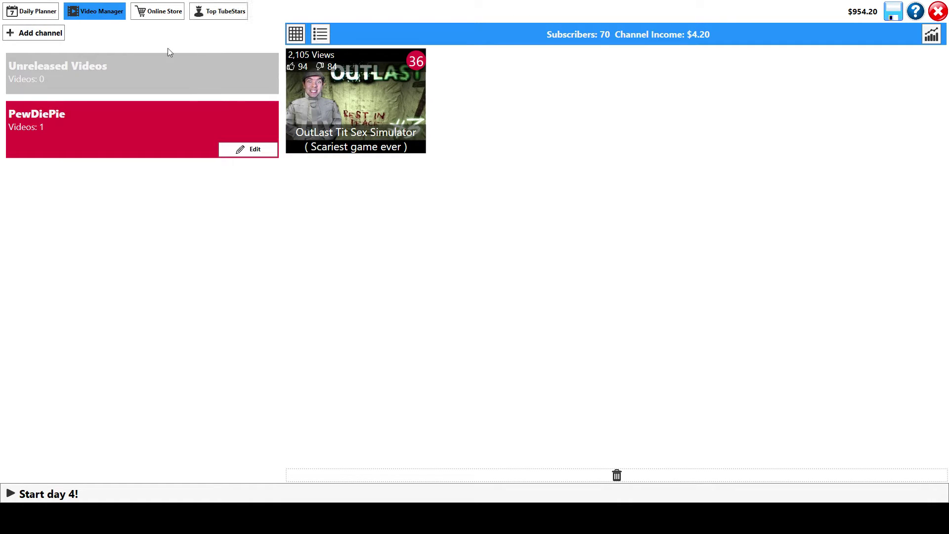
pyautogui.click(164, 16)
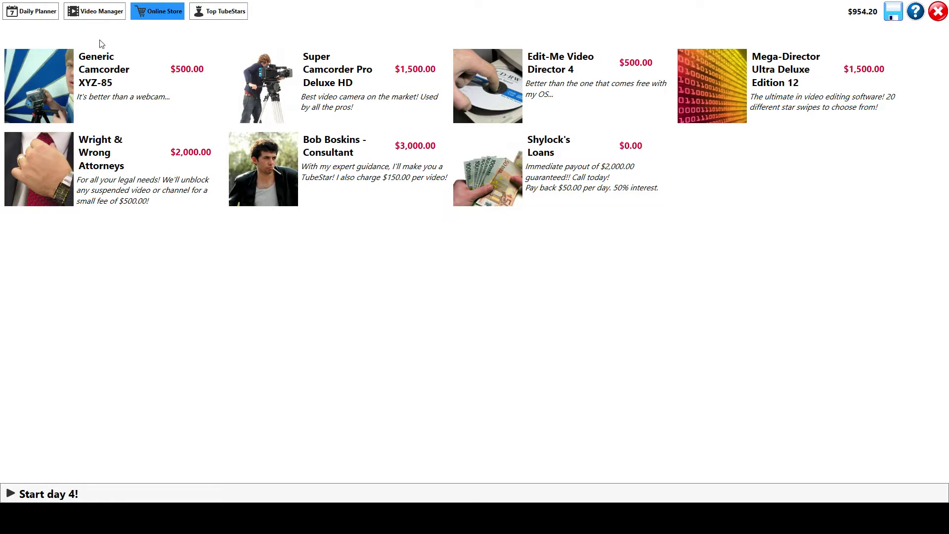
# Create a second channel named LeafyIsHere
pyautogui.click(83, 13)
pyautogui.click(32, 36)
pyautogui.write('LeafyIsHere')
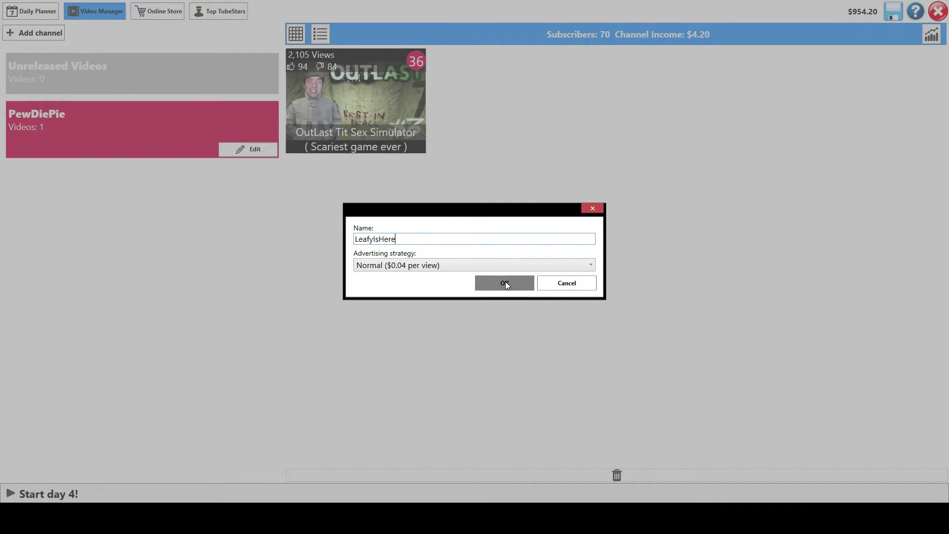
pyautogui.click(505, 282)
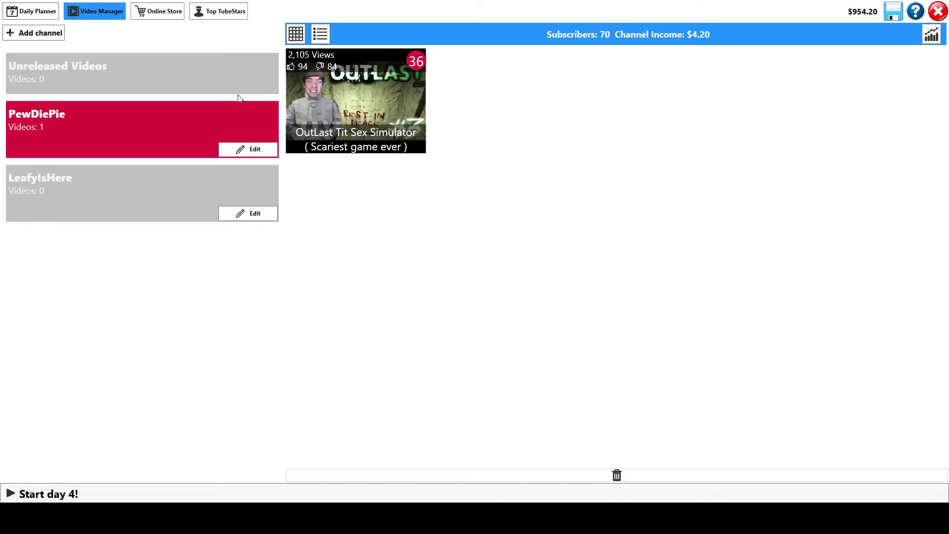
# Start a new Shoot video task in the Daily Planner
pyautogui.click(32, 11)
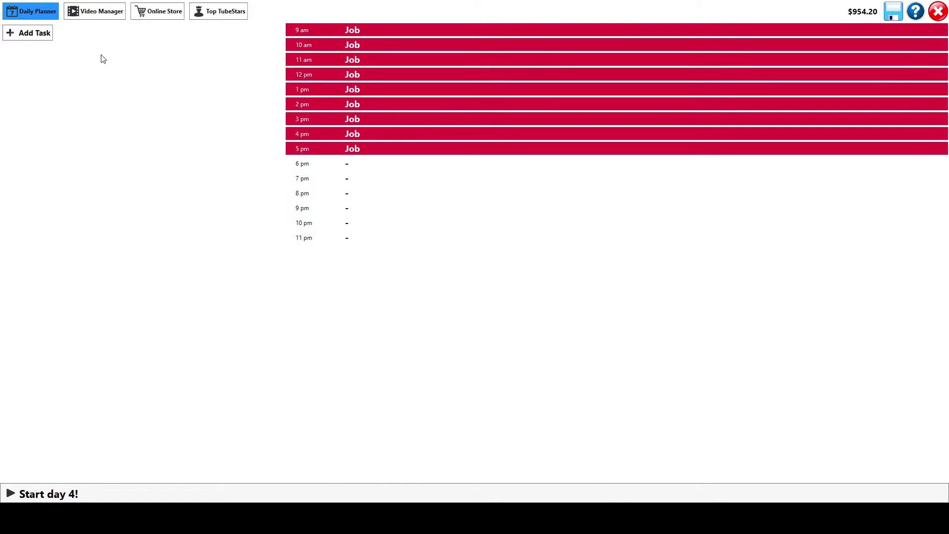
pyautogui.click(41, 43)
pyautogui.click(337, 247)
pyautogui.write('Girl')
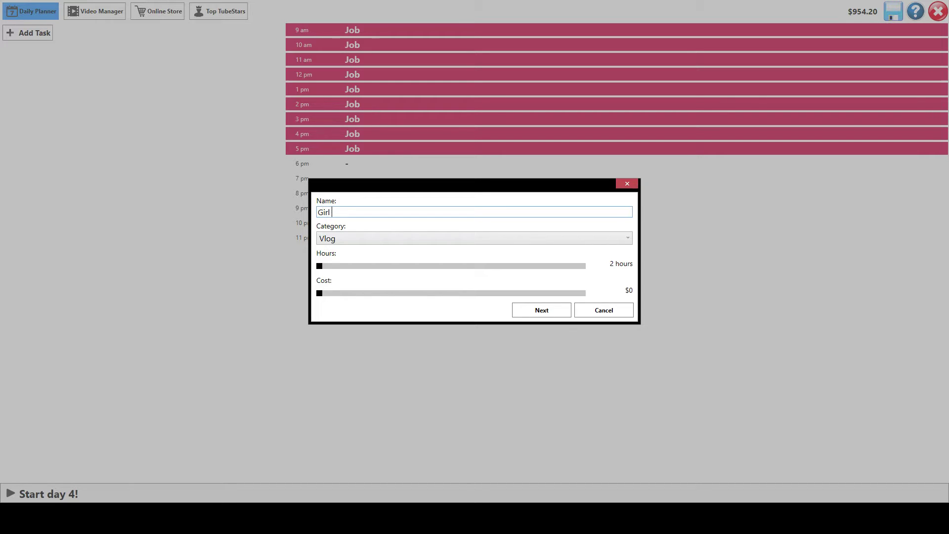
pyautogui.write('Stre')
pyautogui.write('ameras')
pyautogui.write(' 101 Porn Tit Fucking Goo')
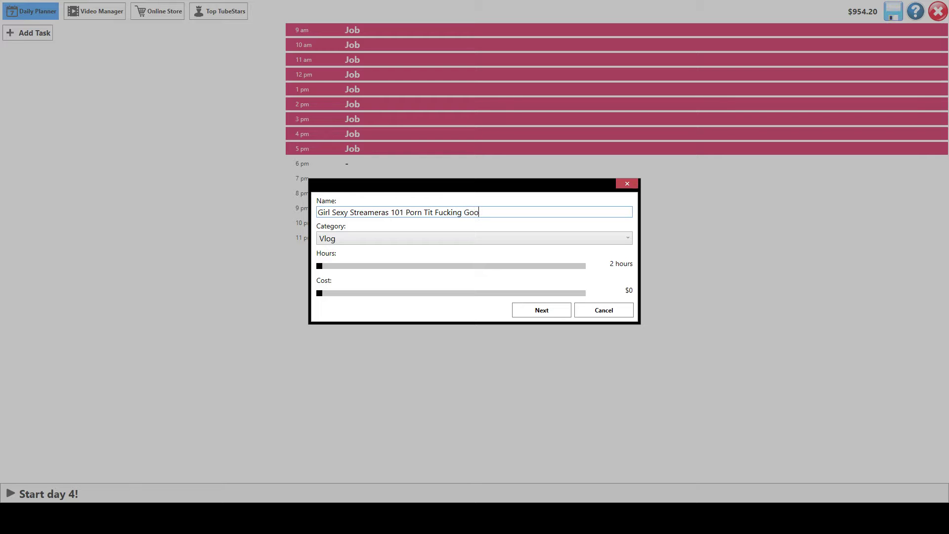
pyautogui.write('me WAT')
pyautogui.write('CH THIS ')
pyautogui.write('SHIT')
# Give the clickbait Vlog shoot 4 hours and a $400 budget, and continue to attributes
pyautogui.click(339, 270)
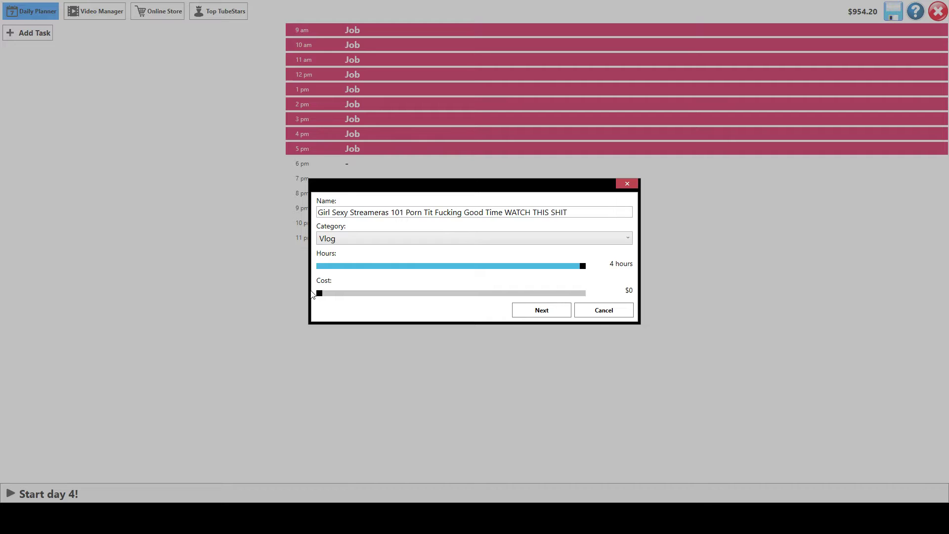
pyautogui.click(319, 293)
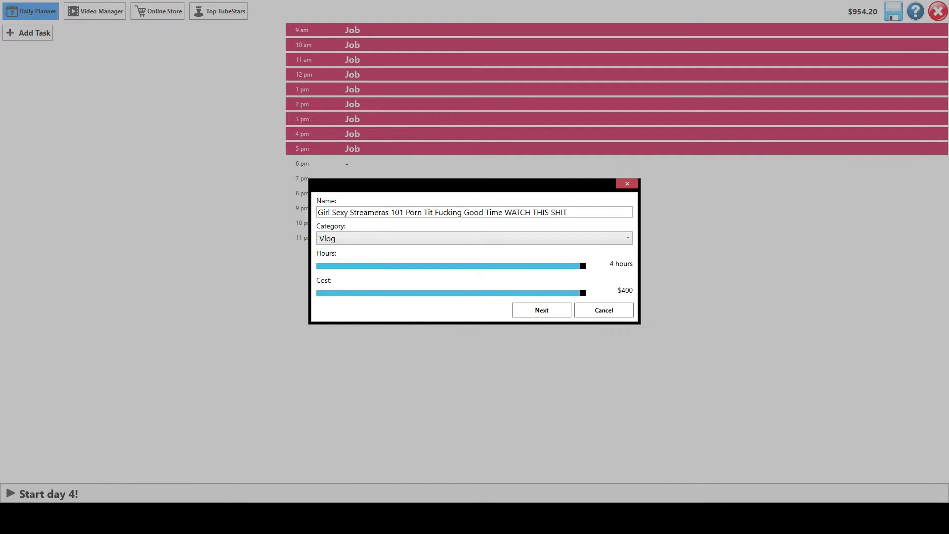
pyautogui.click(541, 310)
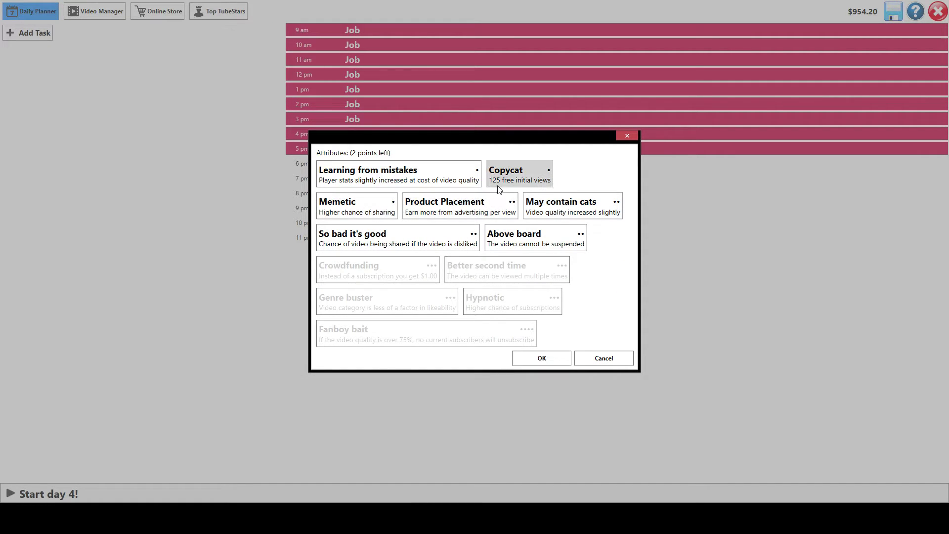
# Add 'So bad it's good', schedule the shoot and an 8-hour edit, and play the day
pyautogui.click(358, 234)
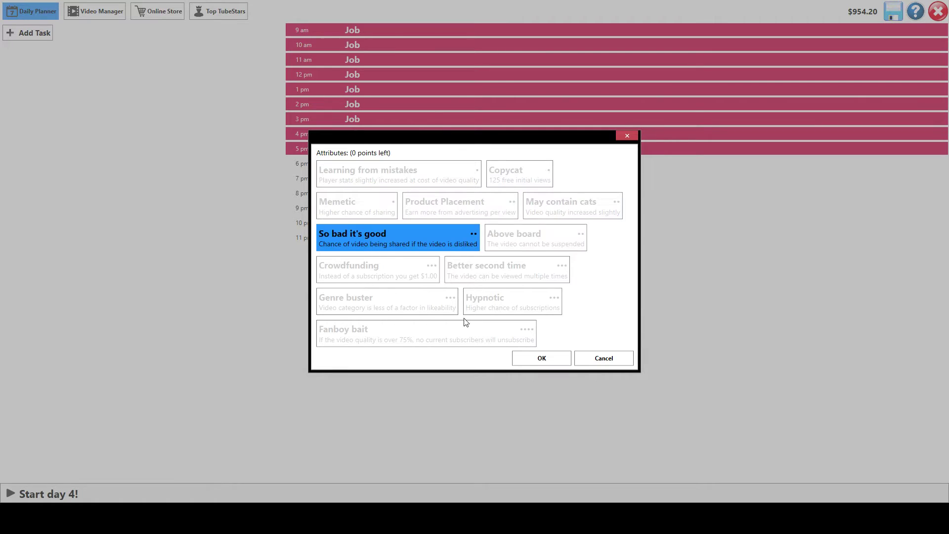
pyautogui.click(533, 357)
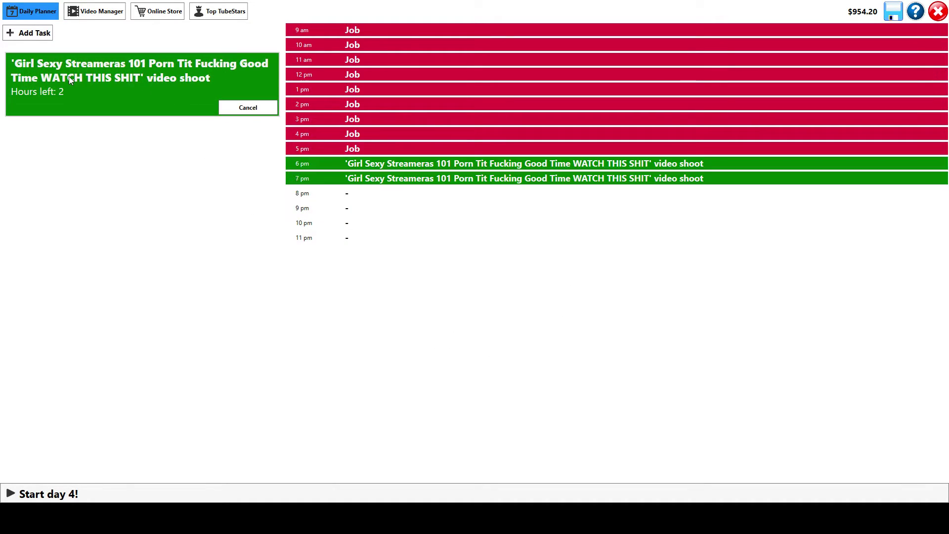
pyautogui.click(28, 33)
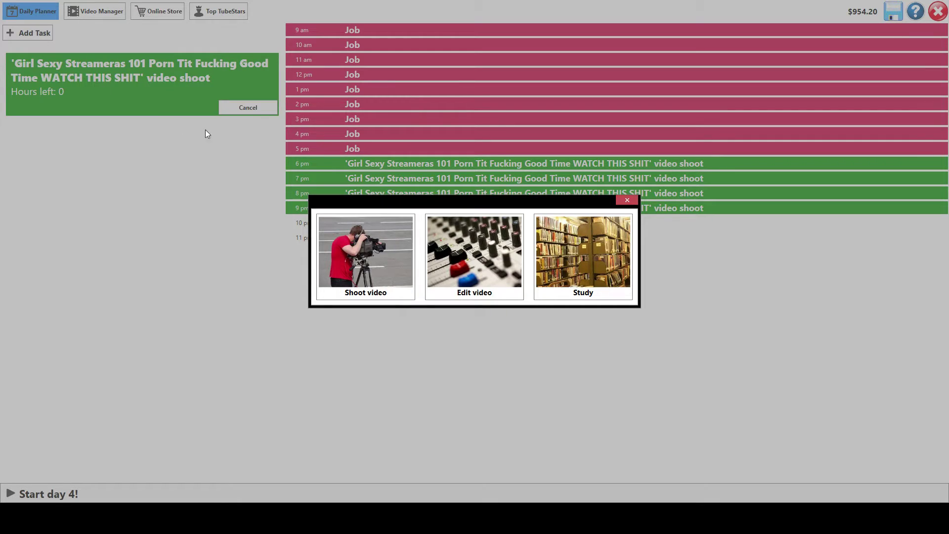
pyautogui.click(468, 249)
pyautogui.moveTo(359, 267); pyautogui.dragTo(774, 274)
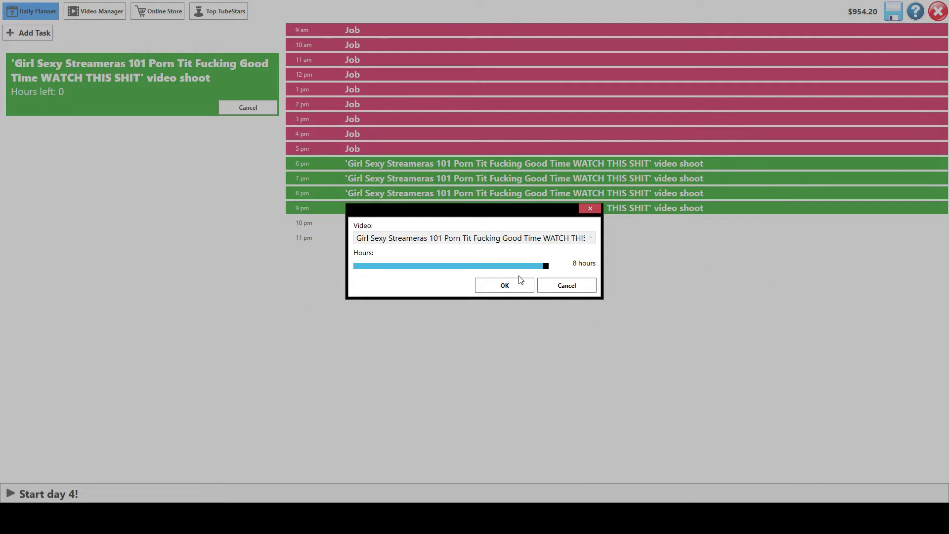
pyautogui.click(498, 285)
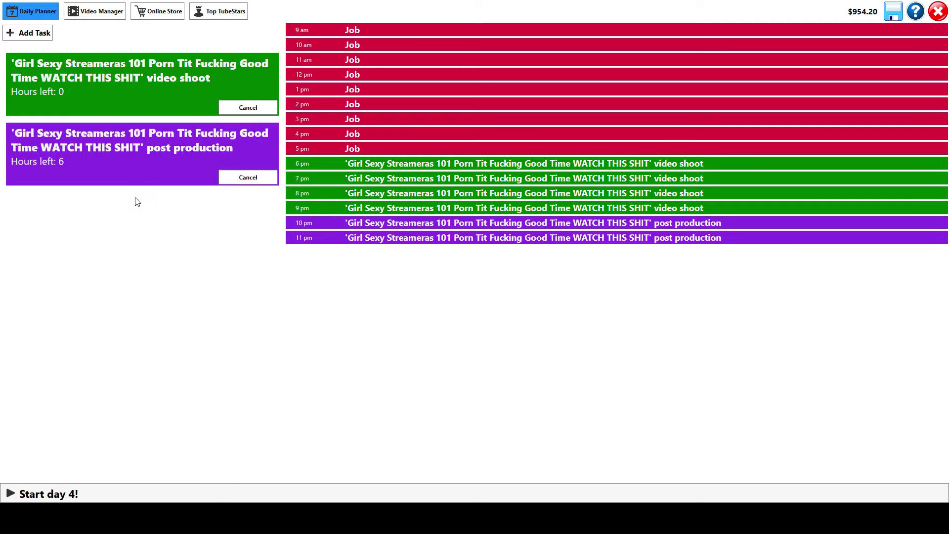
pyautogui.click(70, 487)
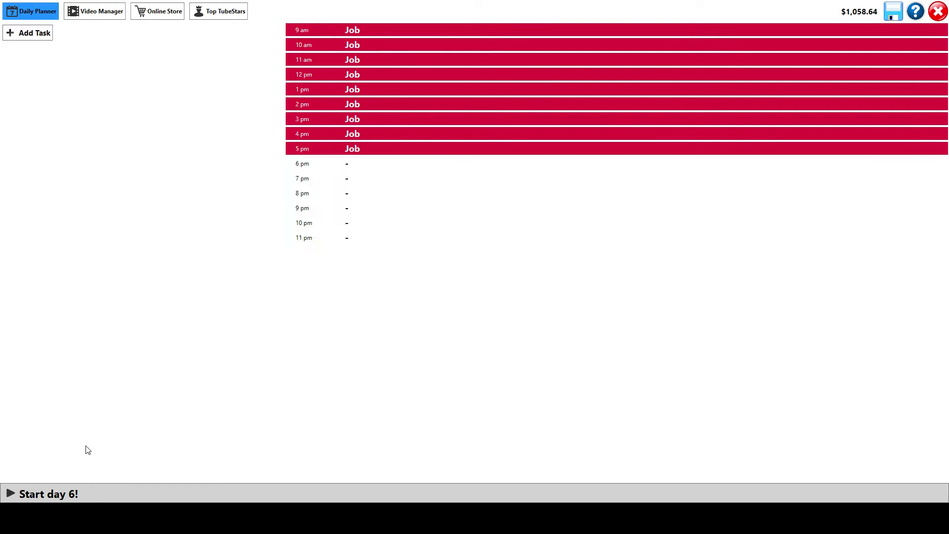
# Publish the unreleased video to LeafyIsHere with 2000 bought views ($200), then play the next day
pyautogui.click(87, 14)
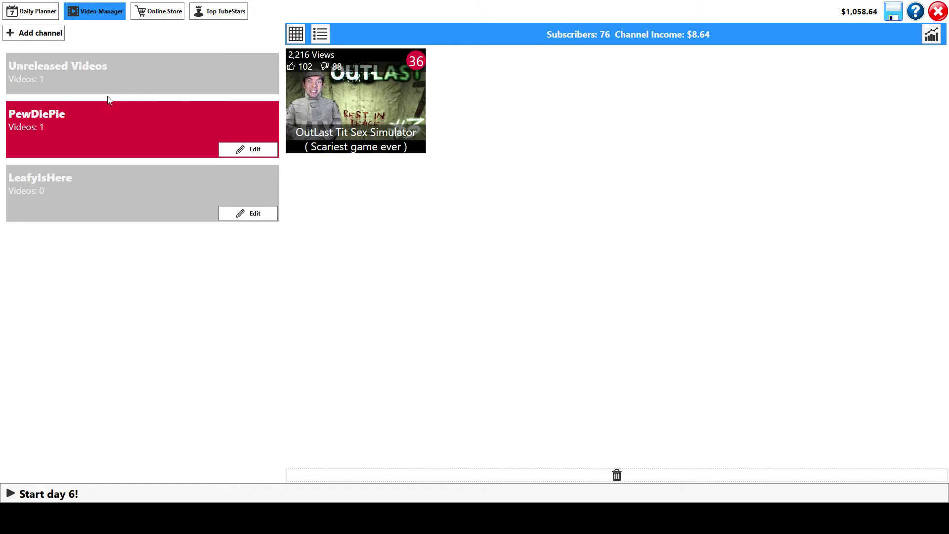
pyautogui.click(121, 67)
pyautogui.click(399, 119)
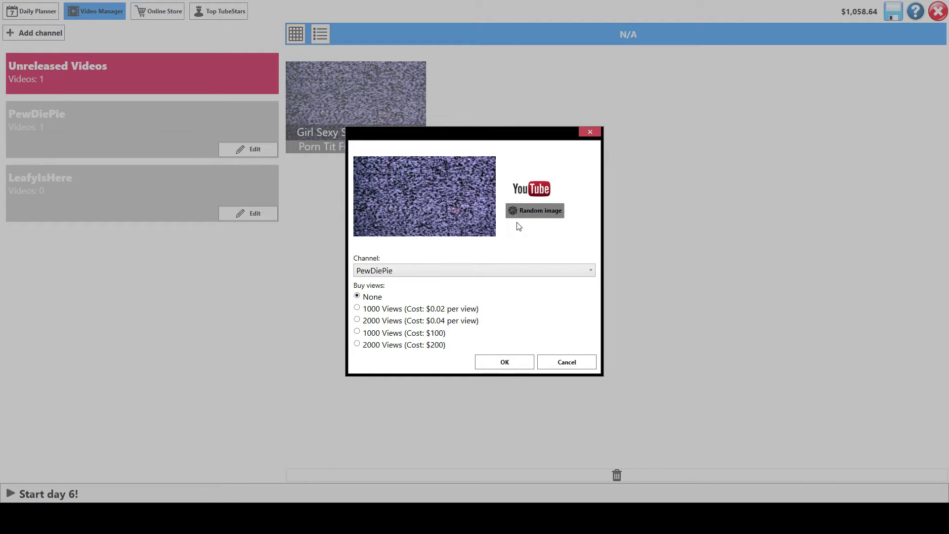
pyautogui.scroll(-1, 438, 271)
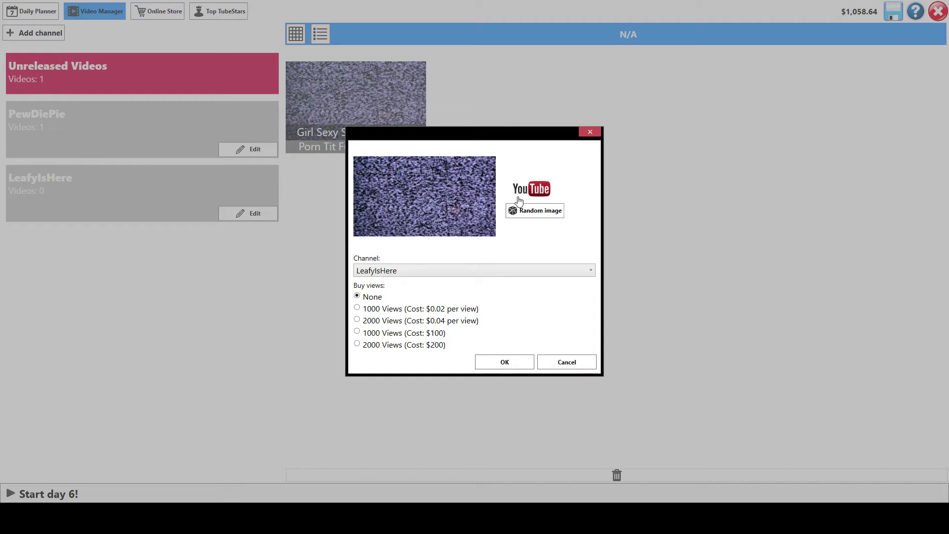
pyautogui.click(357, 345)
pyautogui.click(512, 364)
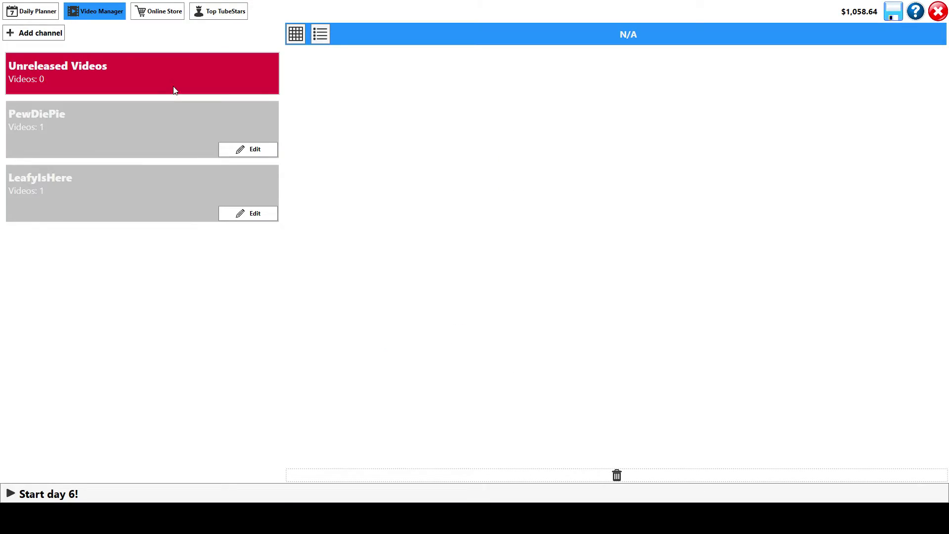
pyautogui.click(12, 495)
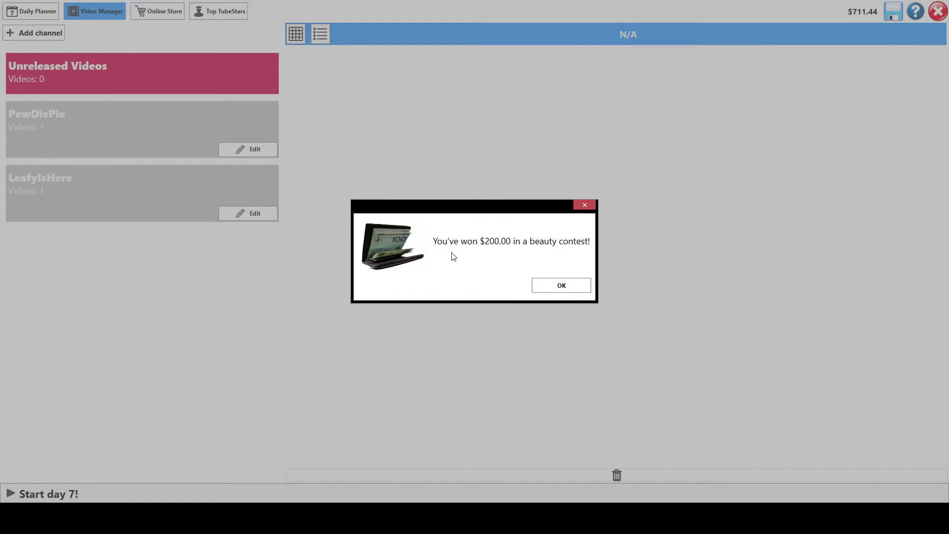
# Dismiss the $200 beauty-contest prize, review both channels' stats, and play another day
pyautogui.click(558, 288)
pyautogui.click(116, 181)
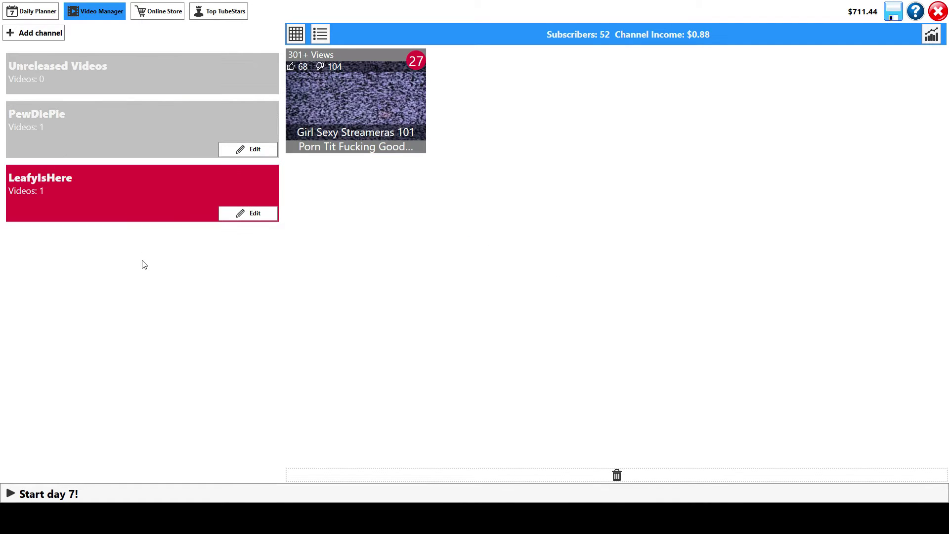
pyautogui.click(107, 493)
pyautogui.click(46, 155)
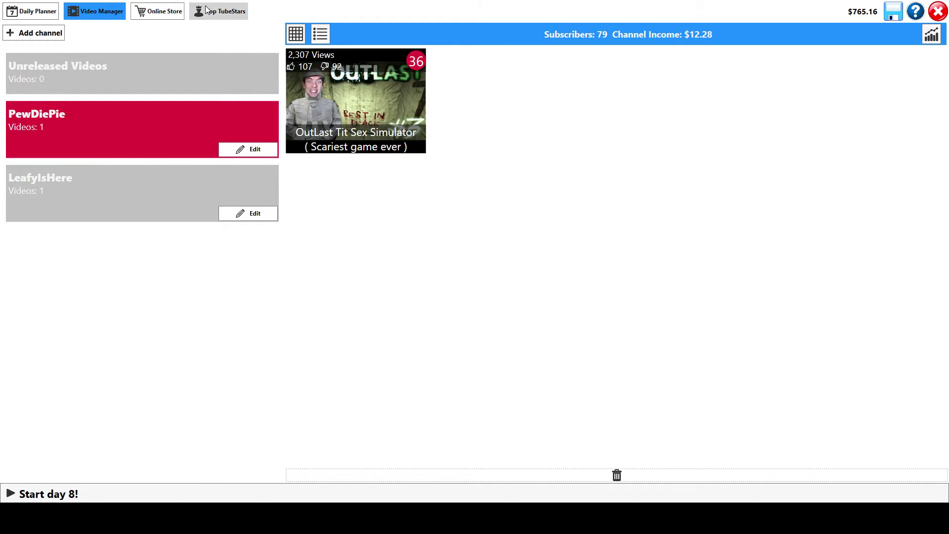
# Take the $2,000 Shylock's Loans, fail to afford Bob Boskins, and return to the planner
pyautogui.click(157, 10)
pyautogui.click(500, 200)
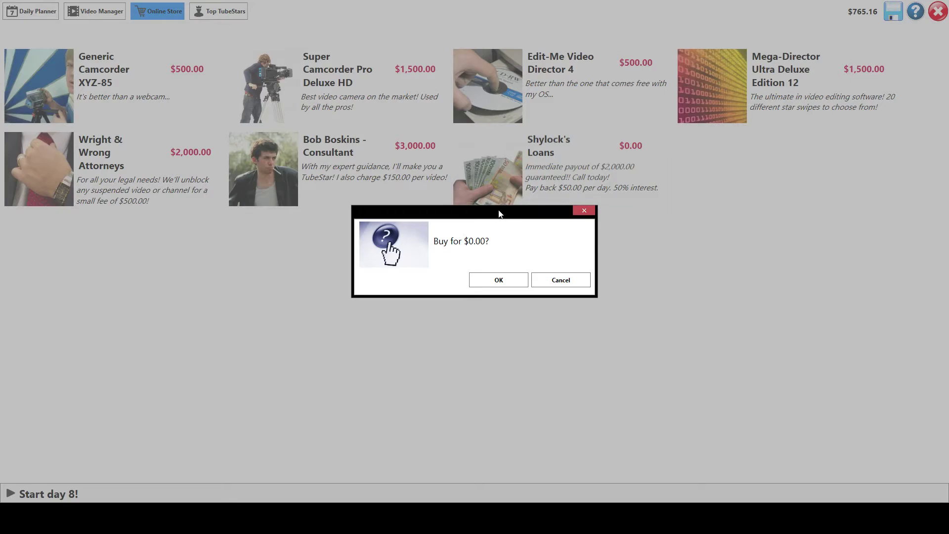
pyautogui.click(489, 276)
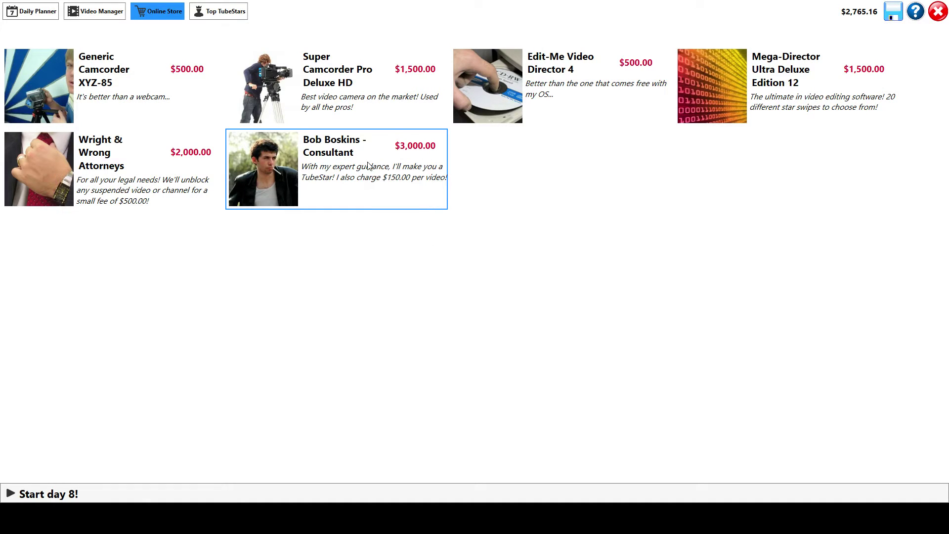
pyautogui.click(298, 195)
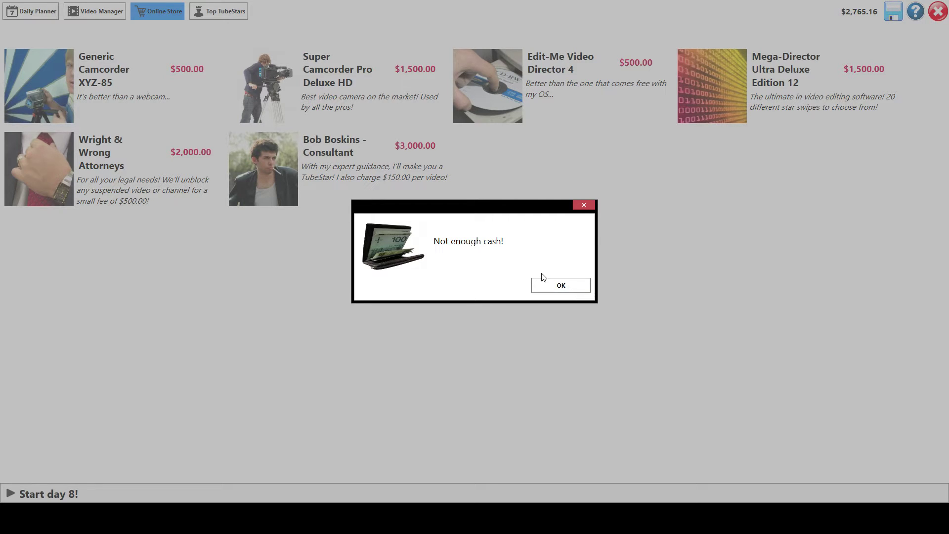
pyautogui.click(548, 285)
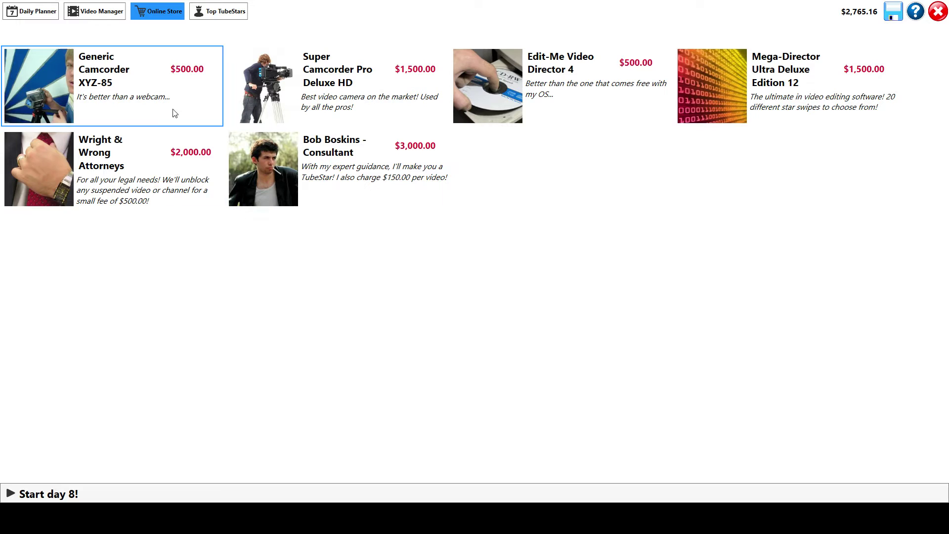
pyautogui.click(24, 13)
# Browse the study courses and close the list without choosing one
pyautogui.click(12, 33)
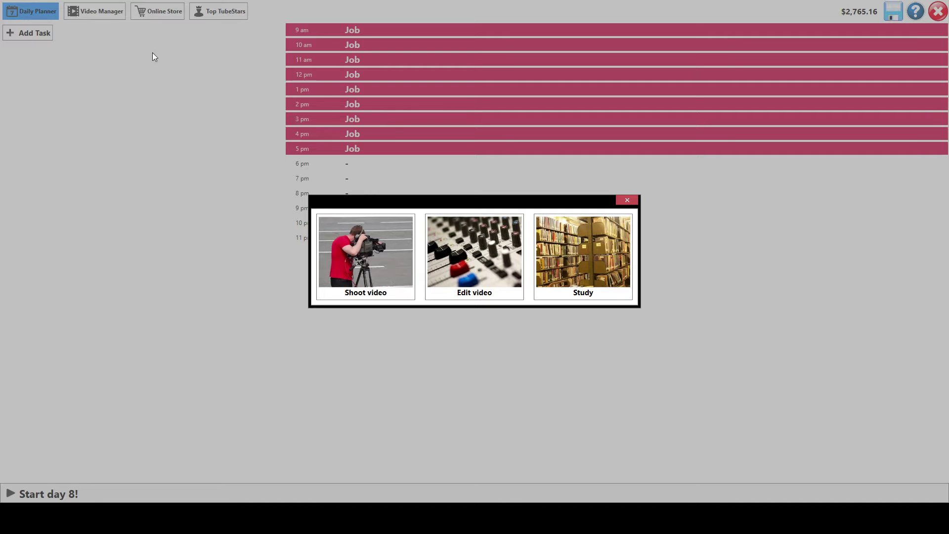
pyautogui.click(594, 235)
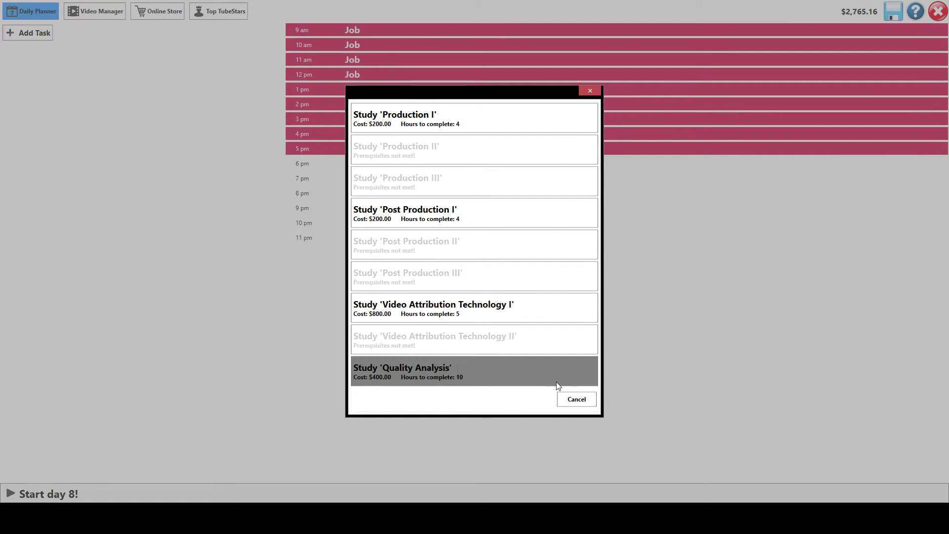
pyautogui.click(572, 404)
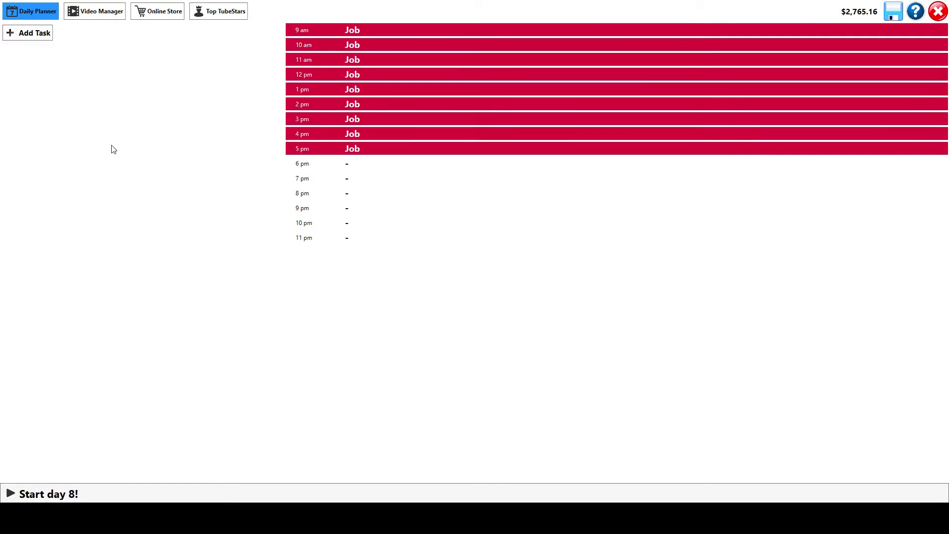
# Try a video shoot task, reset its duration to 2 hours, and cancel it
pyautogui.click(28, 33)
pyautogui.click(396, 282)
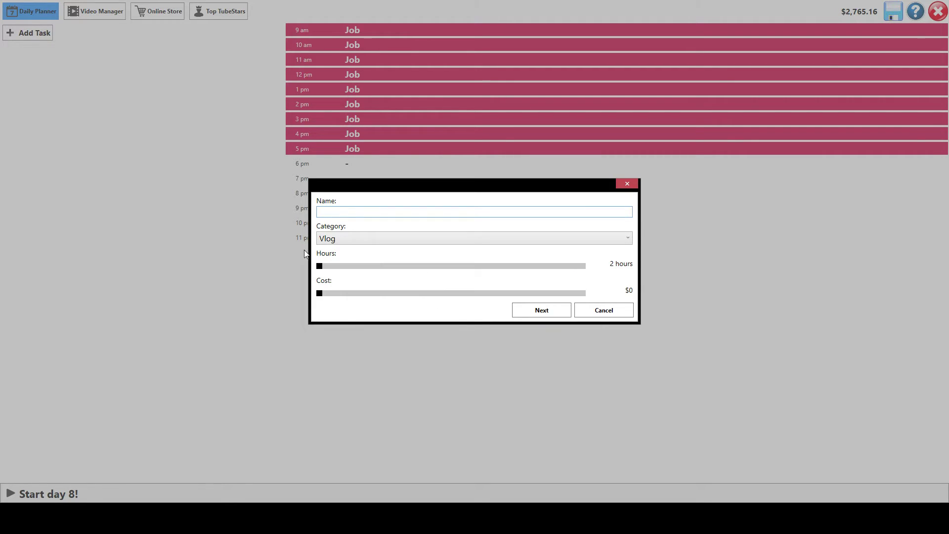
pyautogui.moveTo(320, 266); pyautogui.dragTo(584, 266)
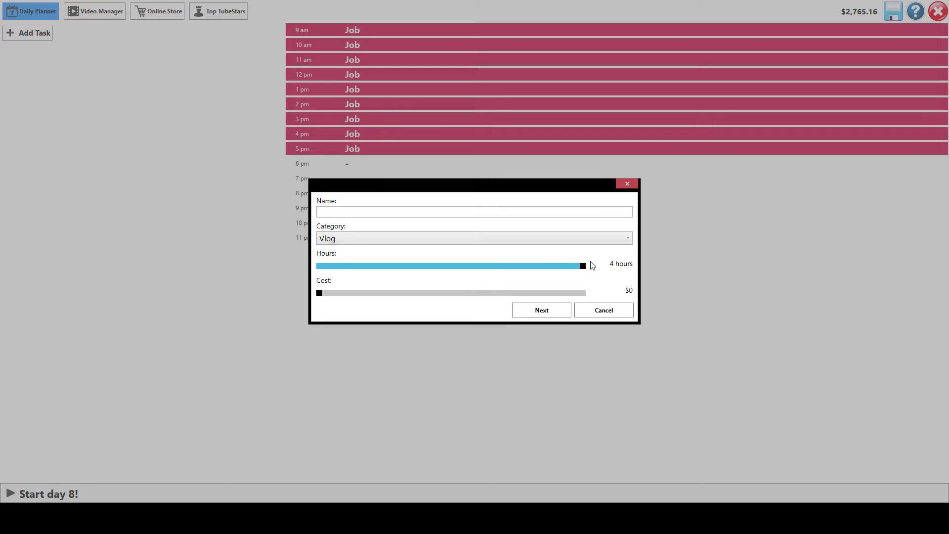
pyautogui.moveTo(584, 268); pyautogui.dragTo(359, 293)
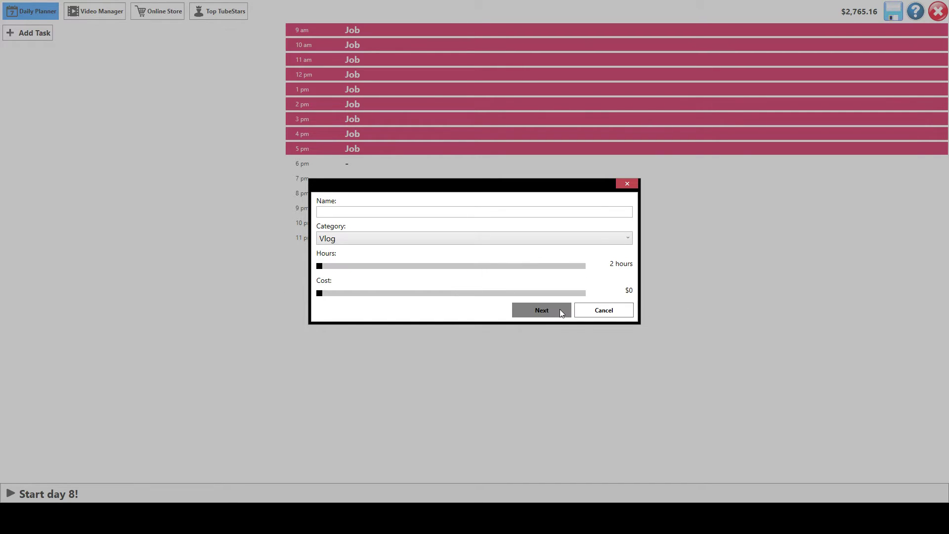
pyautogui.click(597, 312)
# Create the Markiplier channel with its name spelling corrected, and select it in the list
pyautogui.click(95, 11)
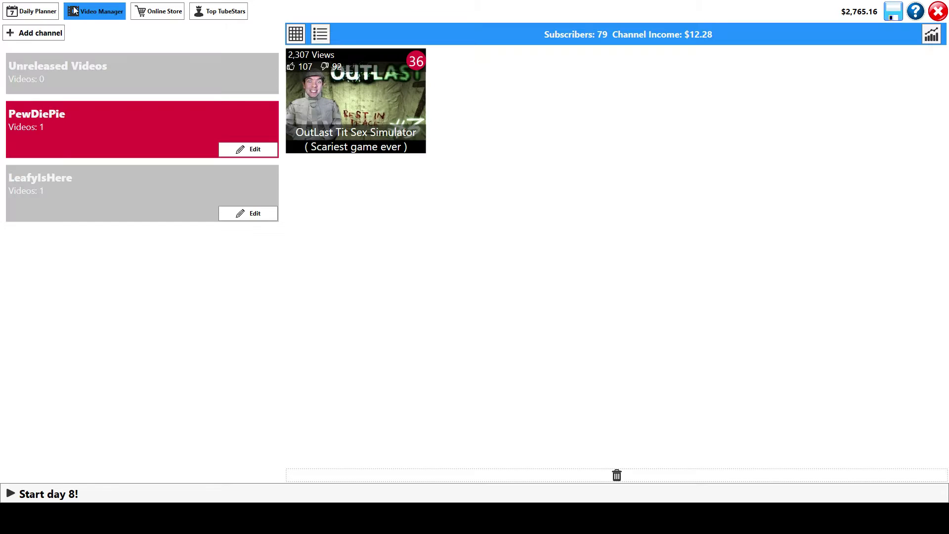
pyautogui.click(37, 33)
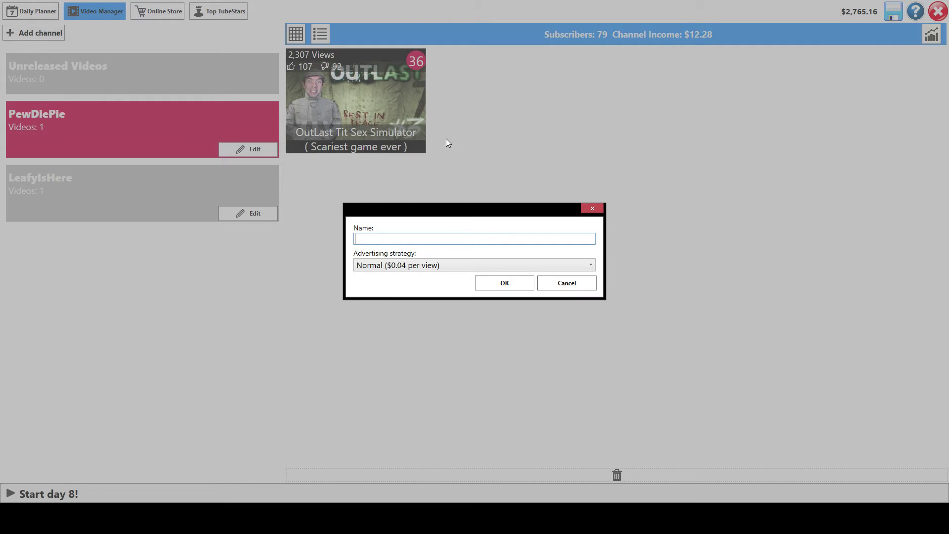
pyautogui.write('Mar')
pyautogui.write('kipl')
pyautogui.write('er')
pyautogui.press('Left')
pyautogui.press('Left')
pyautogui.write('i')
pyautogui.click(507, 283)
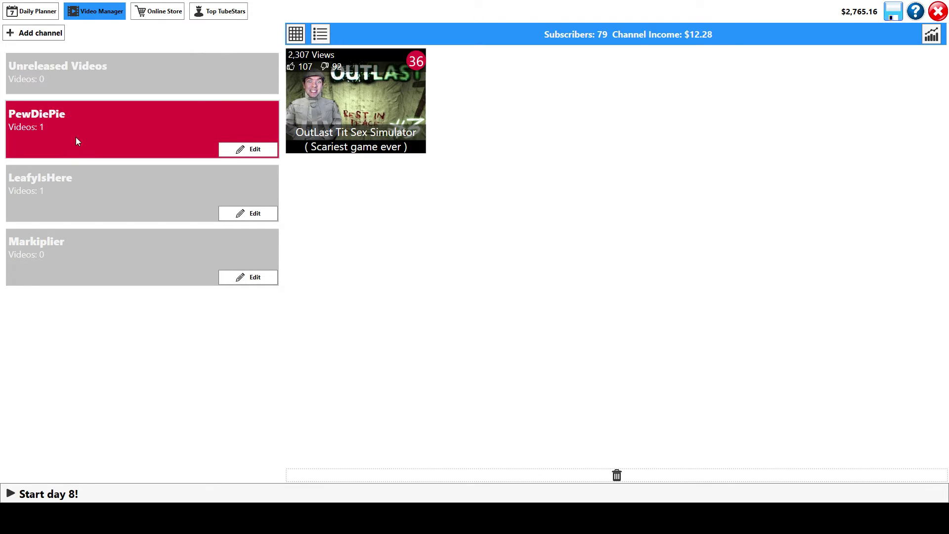
pyautogui.click(39, 280)
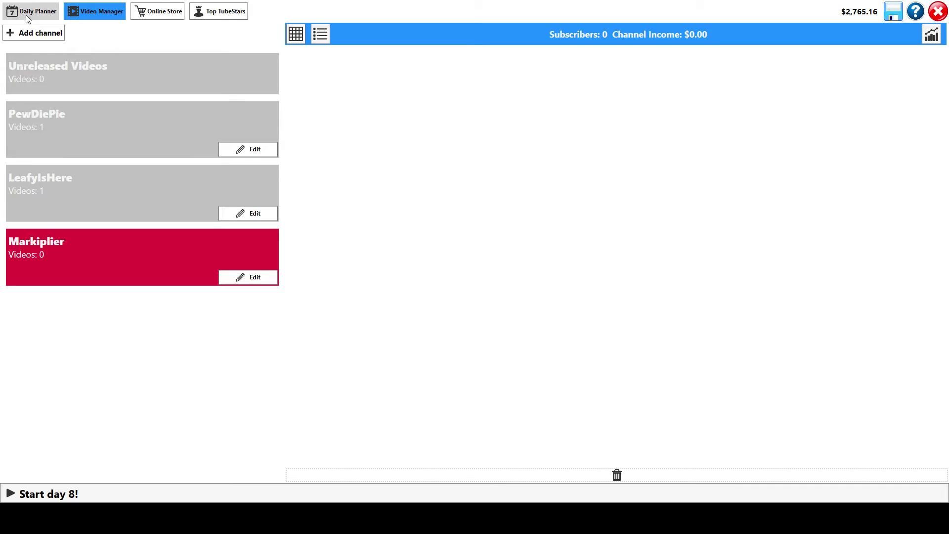
# Add a VanossGaming channel and select it in the channel list
pyautogui.click(40, 34)
pyautogui.write('VanossG')
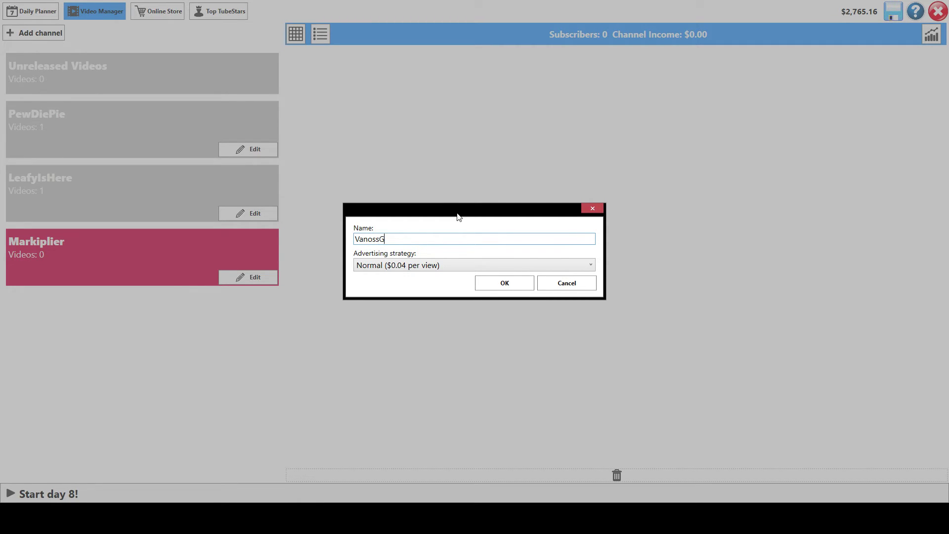
pyautogui.write('aming')
pyautogui.click(518, 282)
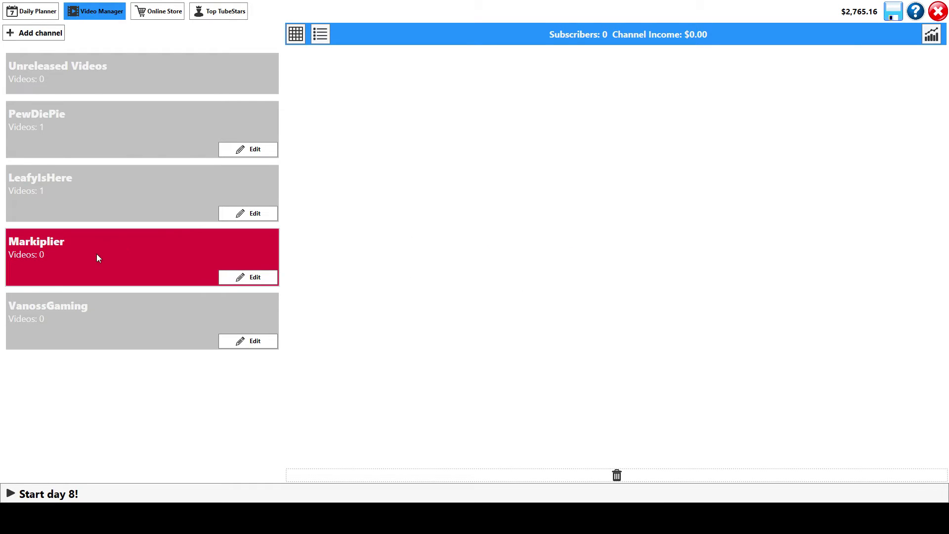
pyautogui.click(51, 300)
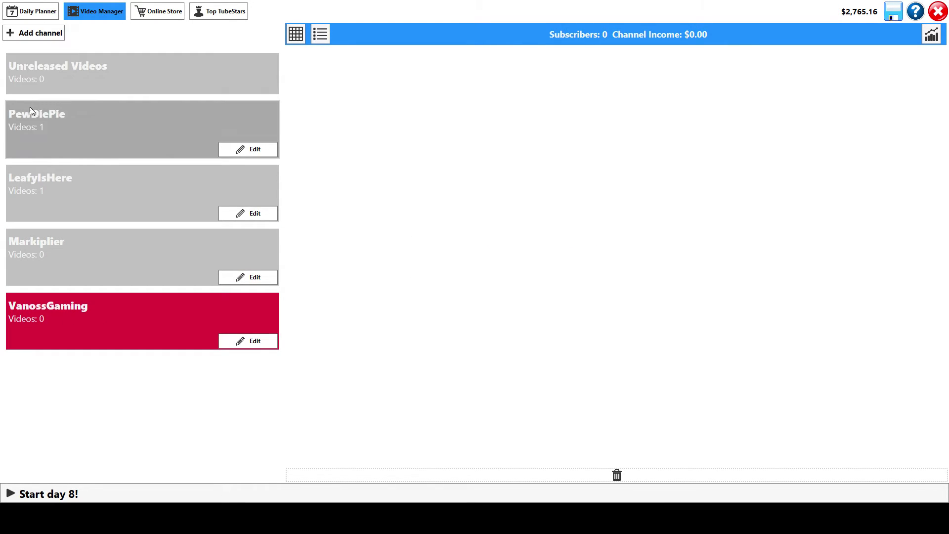
# Schedule a Gmod video shoot with the maximum $400 budget and So bad it's good attribute
pyautogui.click(37, 12)
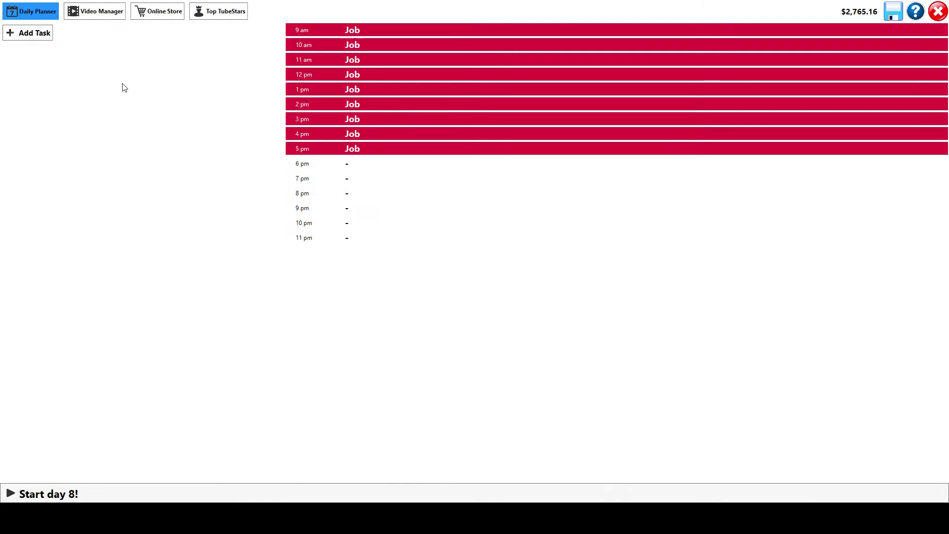
pyautogui.click(25, 33)
pyautogui.click(364, 260)
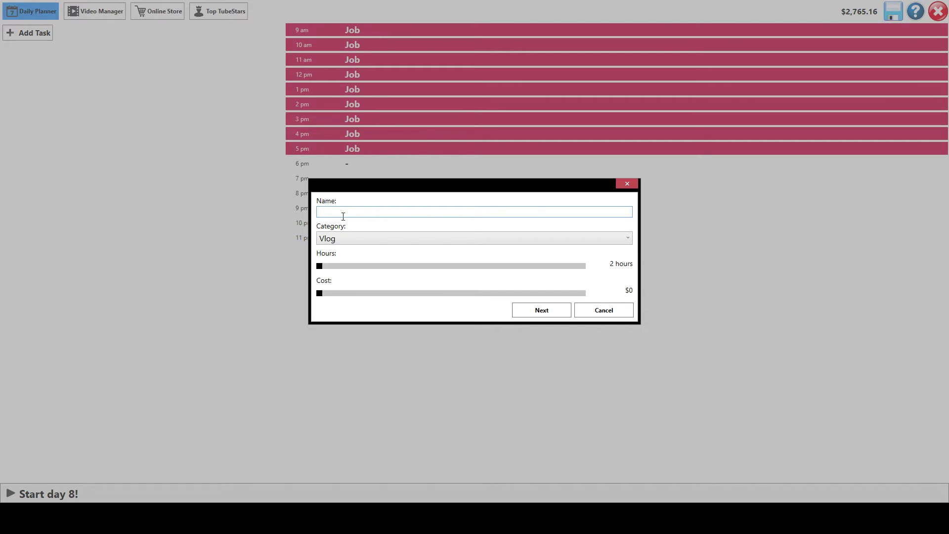
pyautogui.write('M')
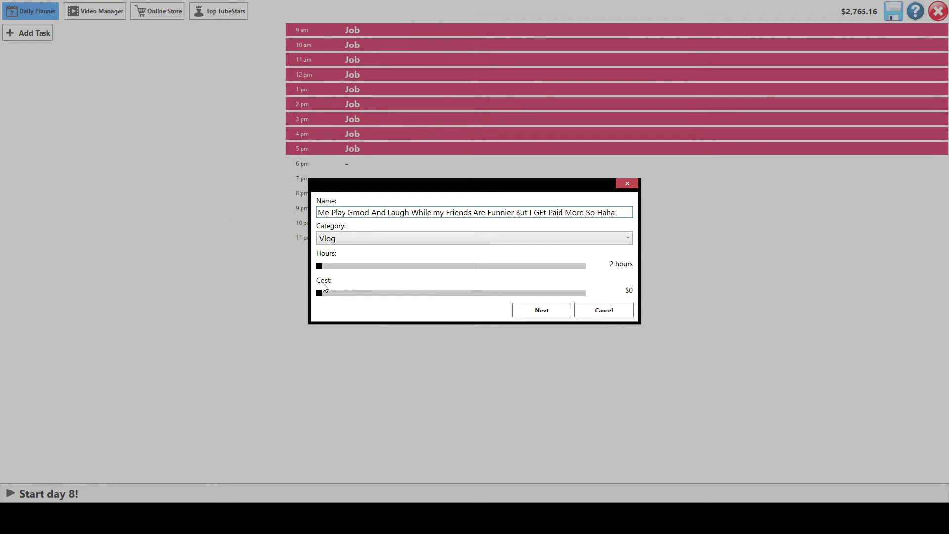
pyautogui.moveTo(319, 293); pyautogui.dragTo(679, 290)
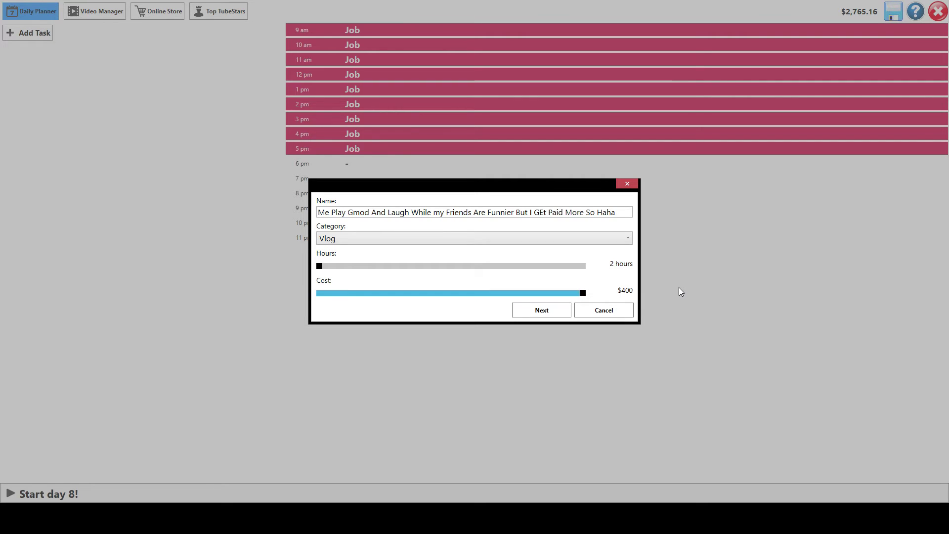
pyautogui.click(542, 310)
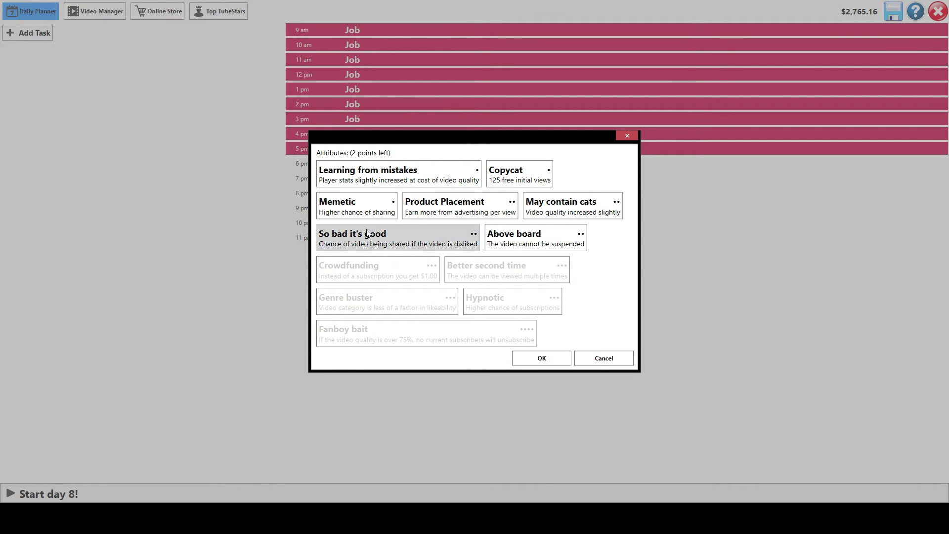
pyautogui.click(397, 239)
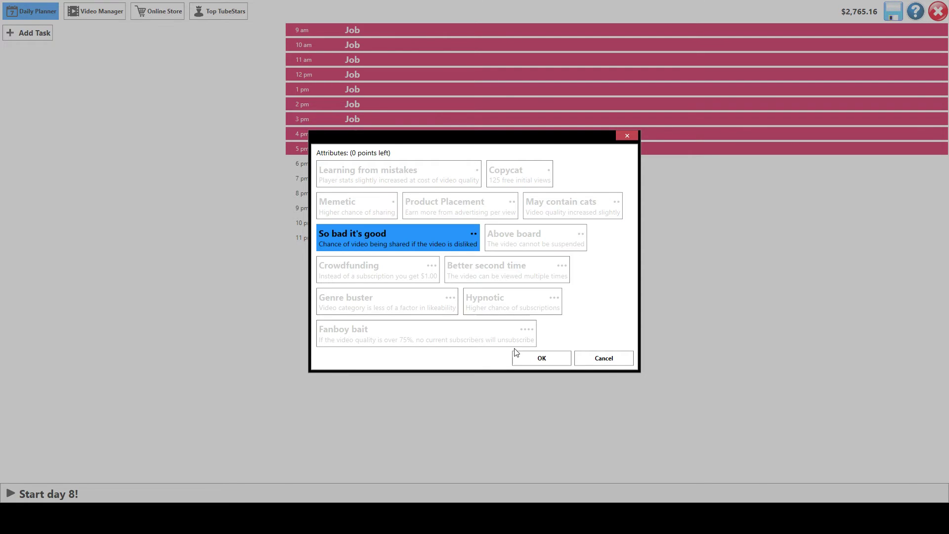
pyautogui.click(537, 353)
# Schedule post production for the Gmod video and start the day twice
pyautogui.click(204, 77)
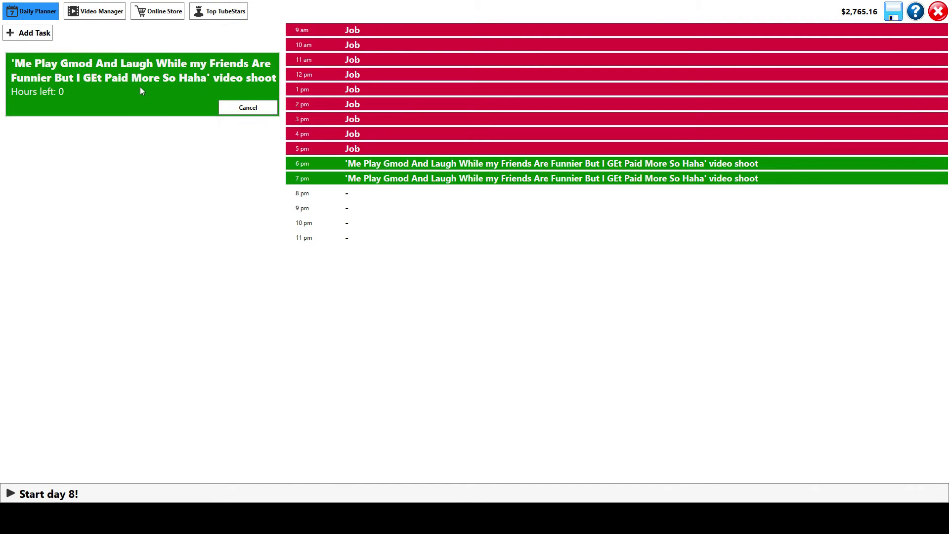
pyautogui.click(33, 30)
pyautogui.click(496, 282)
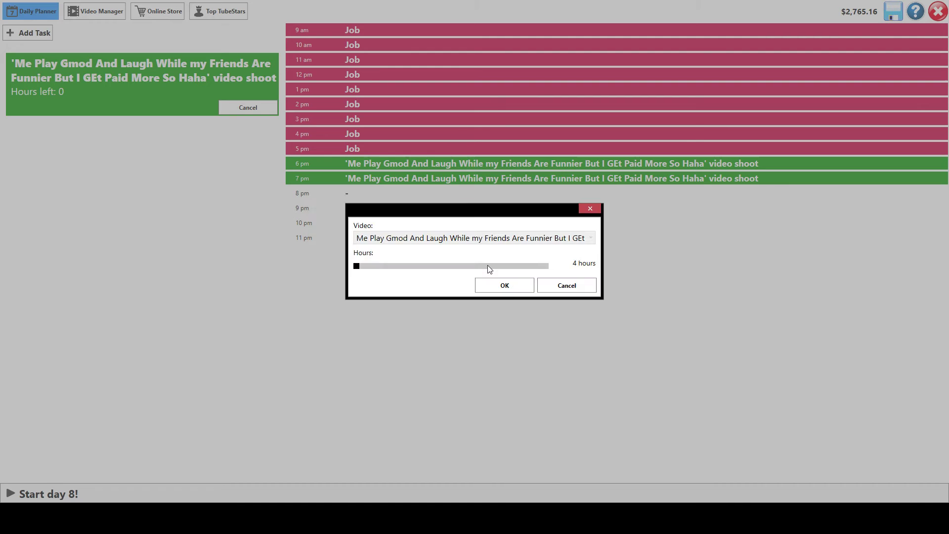
pyautogui.click(503, 287)
pyautogui.click(133, 192)
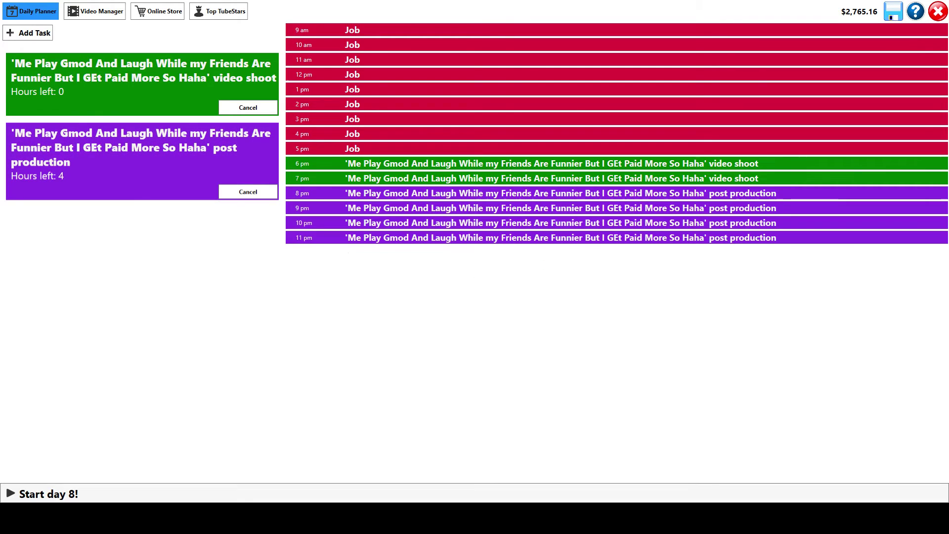
pyautogui.click(41, 492)
pyautogui.click(80, 119)
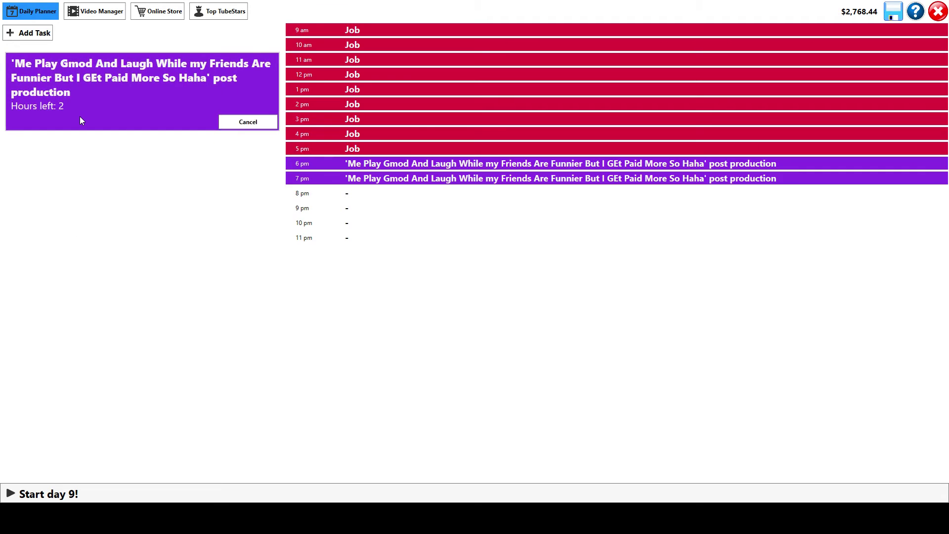
# Advance to day 10 and release the unreleased Gmod video on the Markiplier channel
pyautogui.click(116, 493)
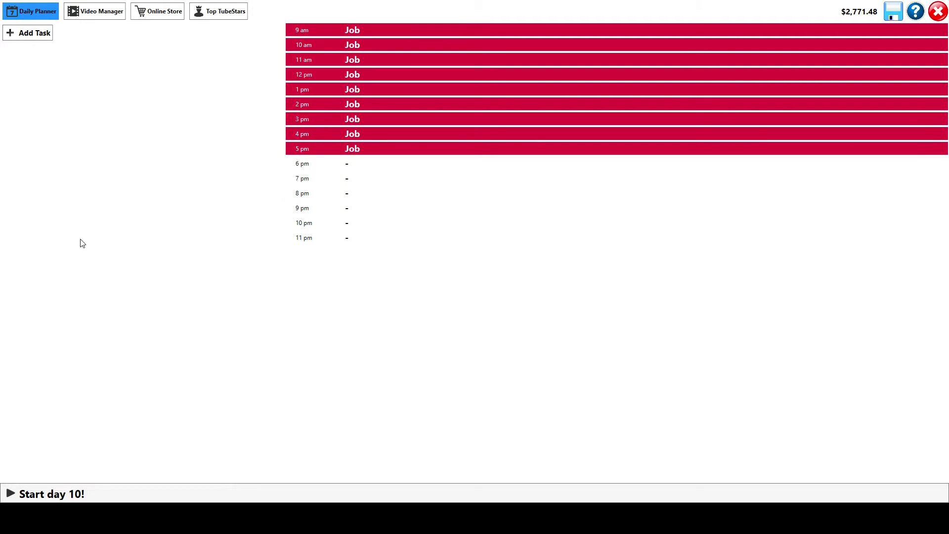
pyautogui.click(97, 13)
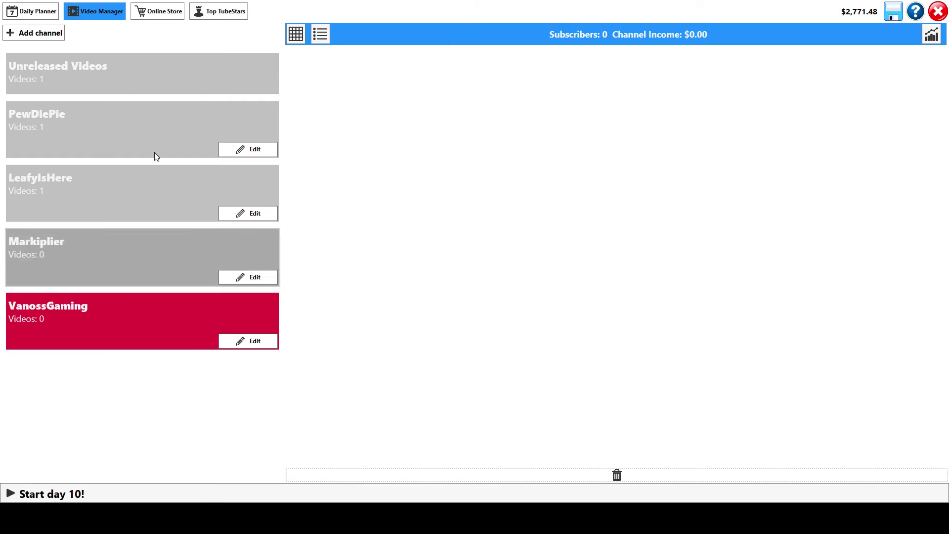
pyautogui.click(152, 74)
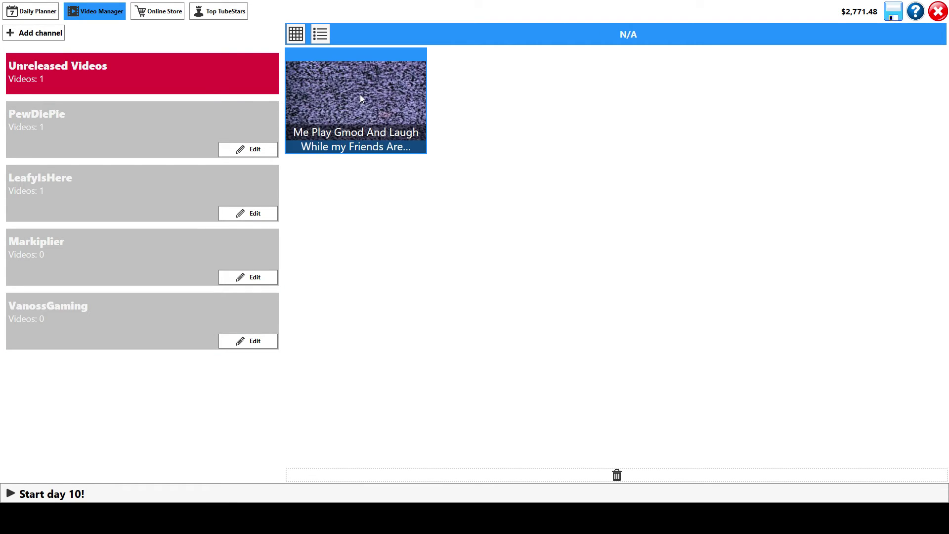
pyautogui.click(339, 110)
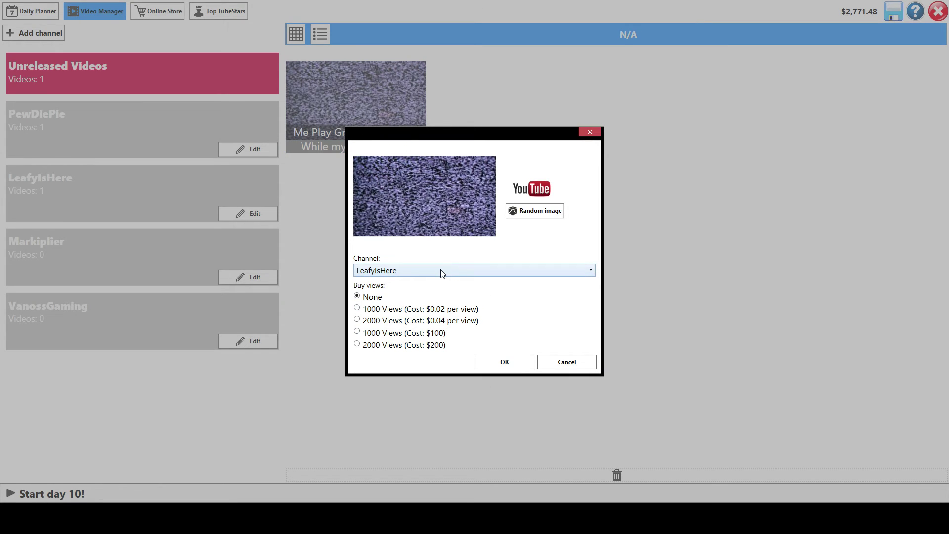
pyautogui.click(398, 329)
pyautogui.press('Up')
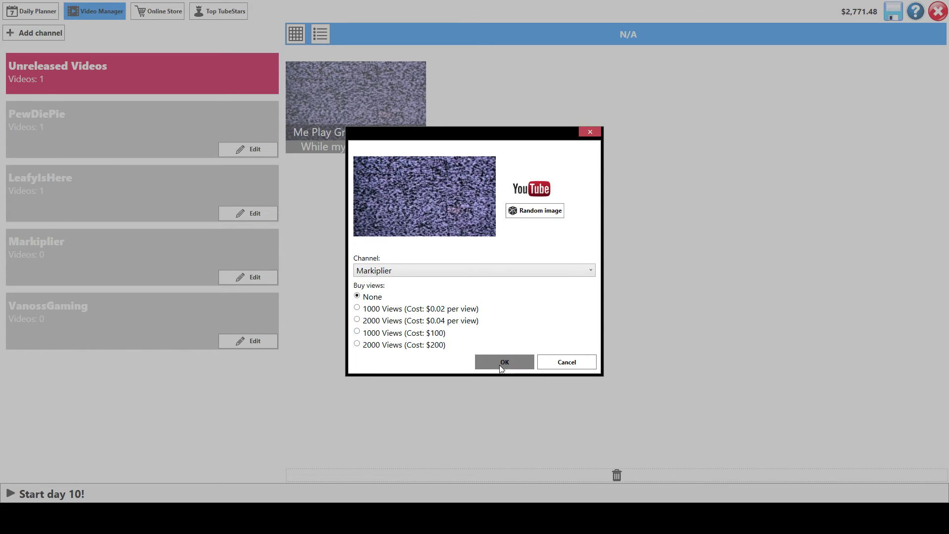
pyautogui.click(500, 363)
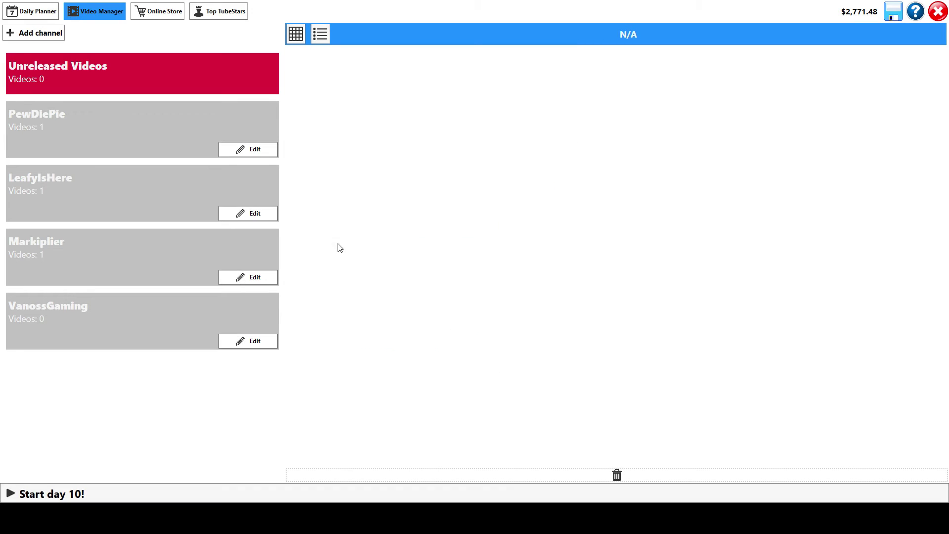
# Add a new channel named after Pandiac, keeping Normal advertising
pyautogui.click(32, 34)
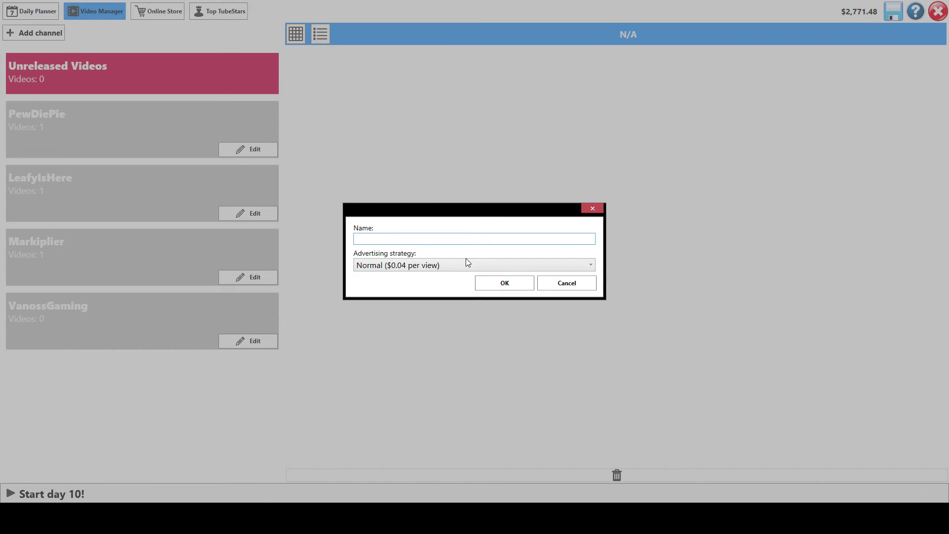
pyautogui.write('Pandia')
pyautogui.write('c The G')
pyautogui.write('ay Faggot')
pyautogui.click(486, 278)
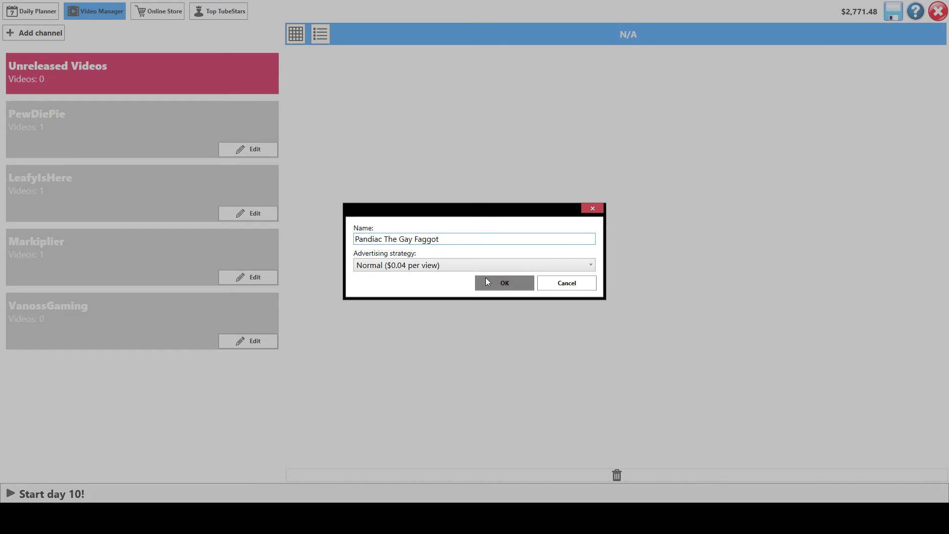
# Schedule a named Music video shoot with the Above board attribute, then start day 10
pyautogui.click(31, 12)
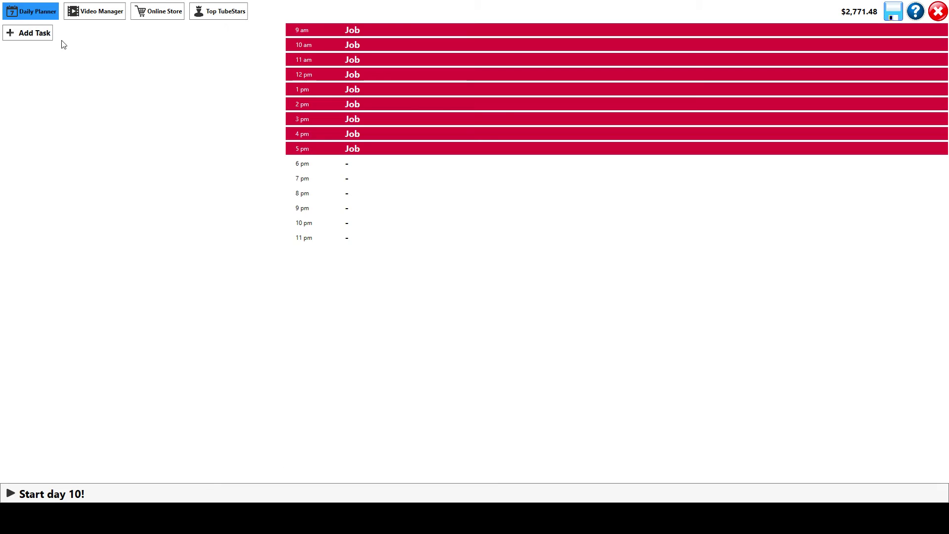
pyautogui.click(30, 32)
pyautogui.click(384, 265)
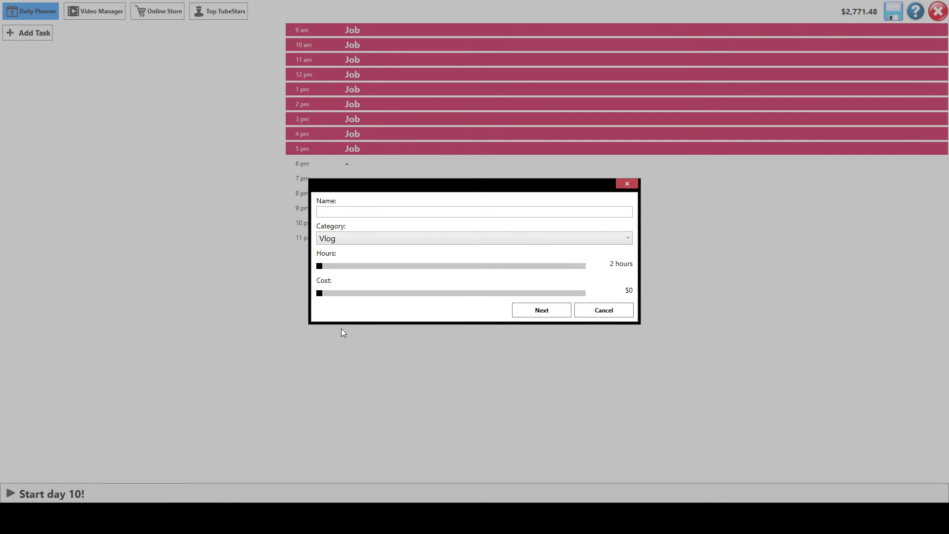
pyautogui.scroll(-1, 339, 239)
pyautogui.click(352, 213)
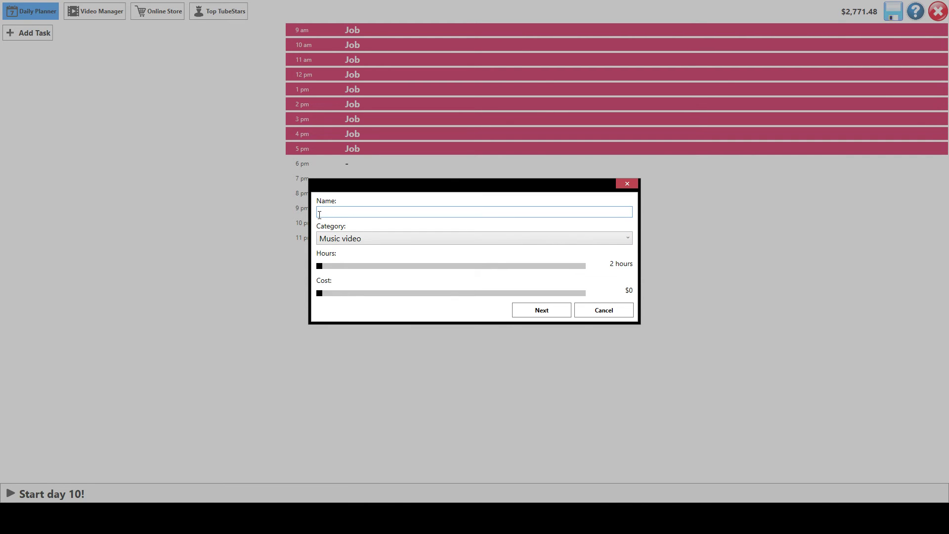
pyautogui.write('Eye ')
pyautogui.write('Of The Vagina')
pyautogui.click(537, 311)
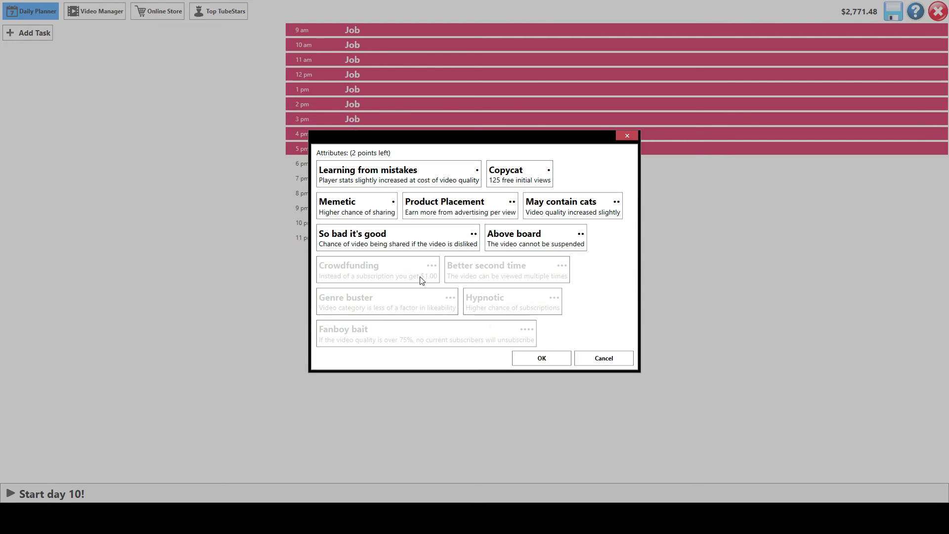
pyautogui.click(408, 250)
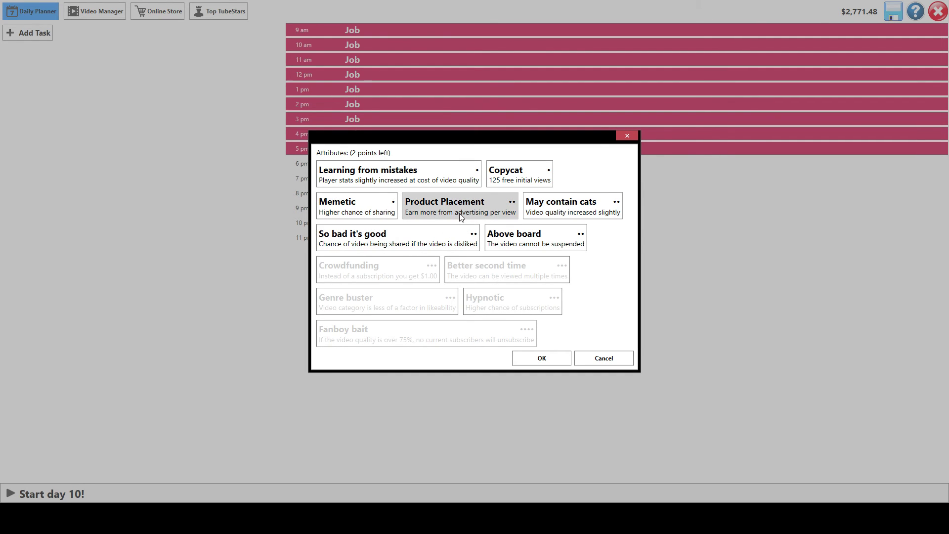
pyautogui.click(517, 242)
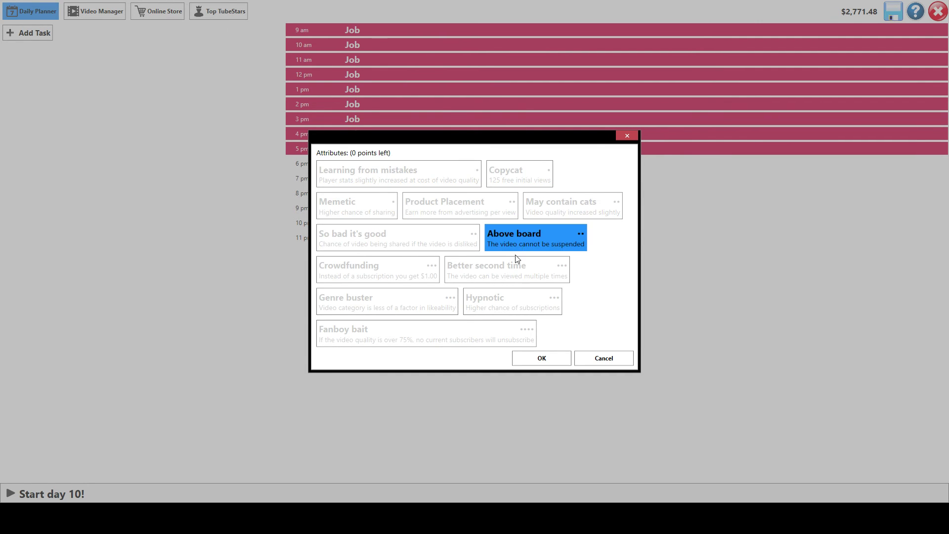
pyautogui.click(544, 359)
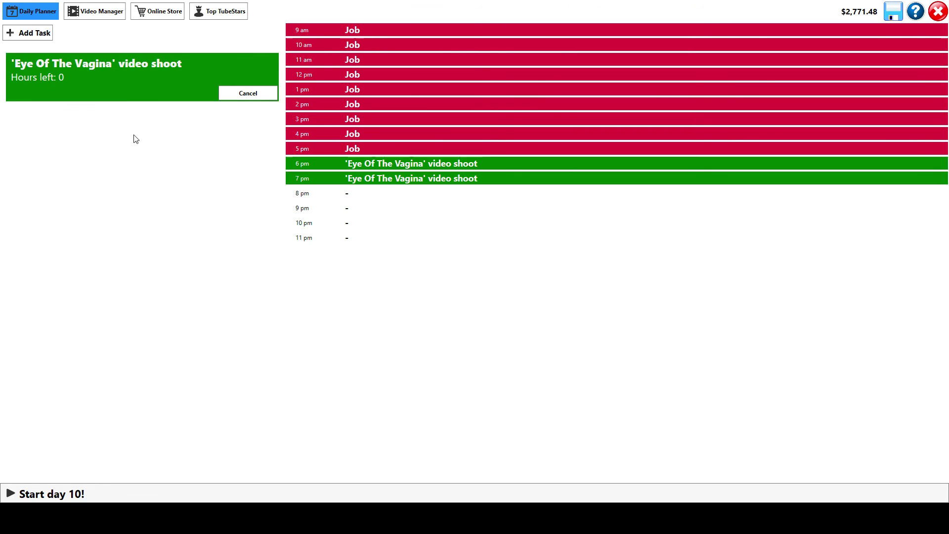
pyautogui.click(29, 494)
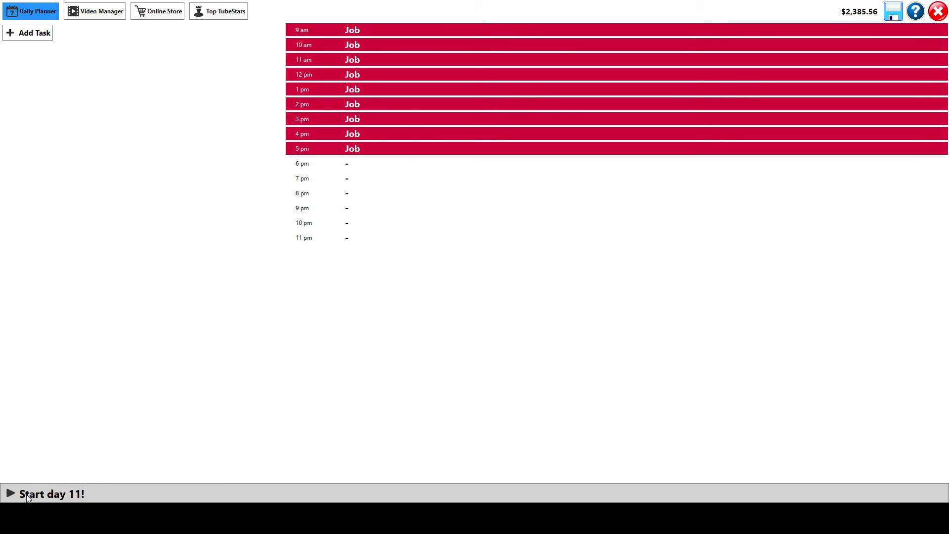
# Publish the unreleased music video on the Pandiac channel, then view Top TubeStars
pyautogui.click(96, 7)
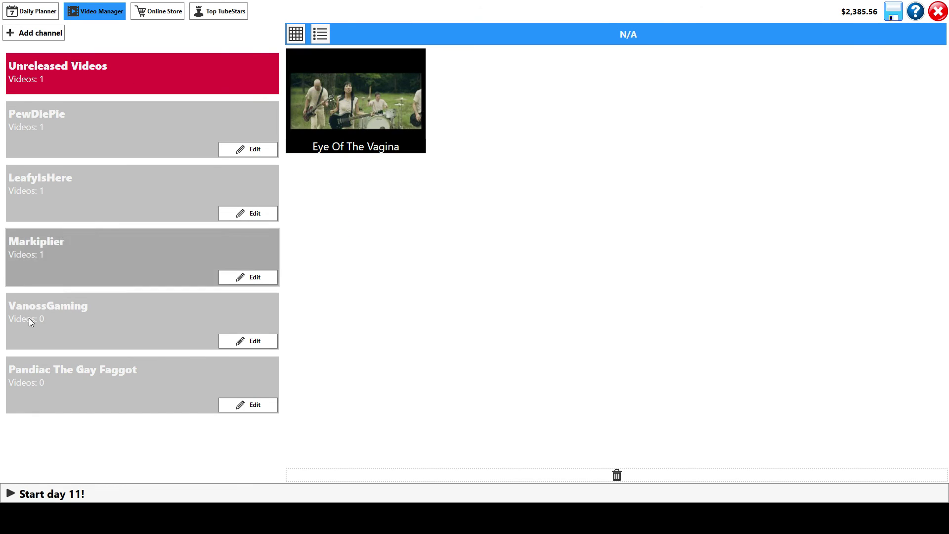
pyautogui.click(77, 390)
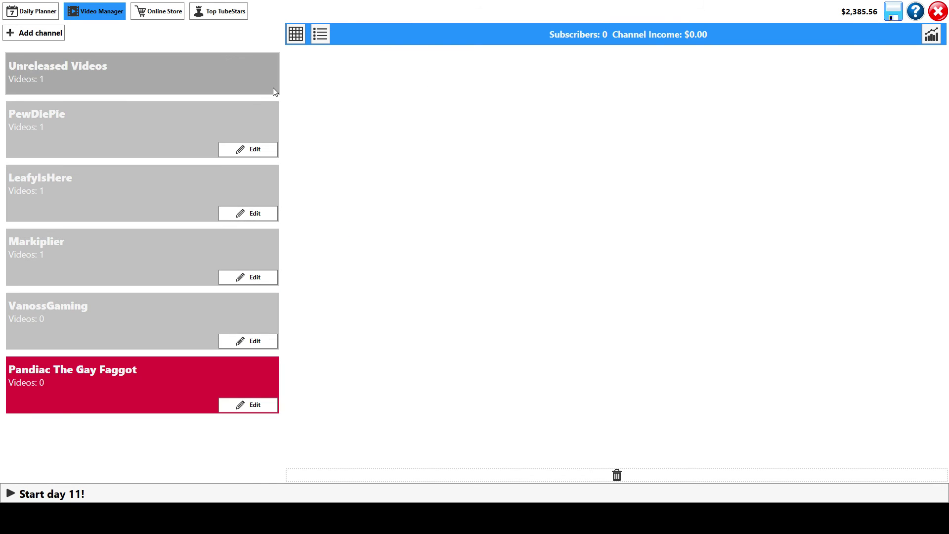
pyautogui.click(108, 66)
pyautogui.click(361, 133)
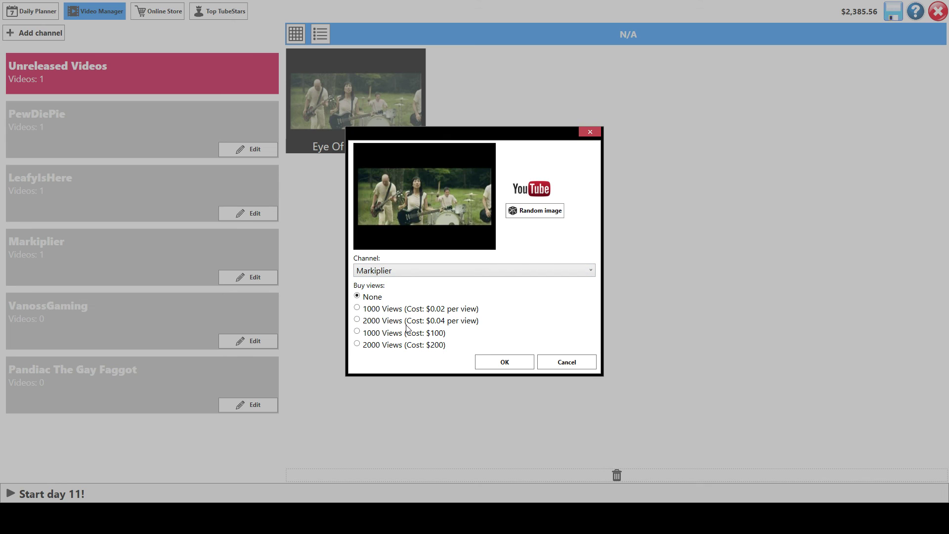
pyautogui.scroll(-2, 475, 269)
pyautogui.click(492, 362)
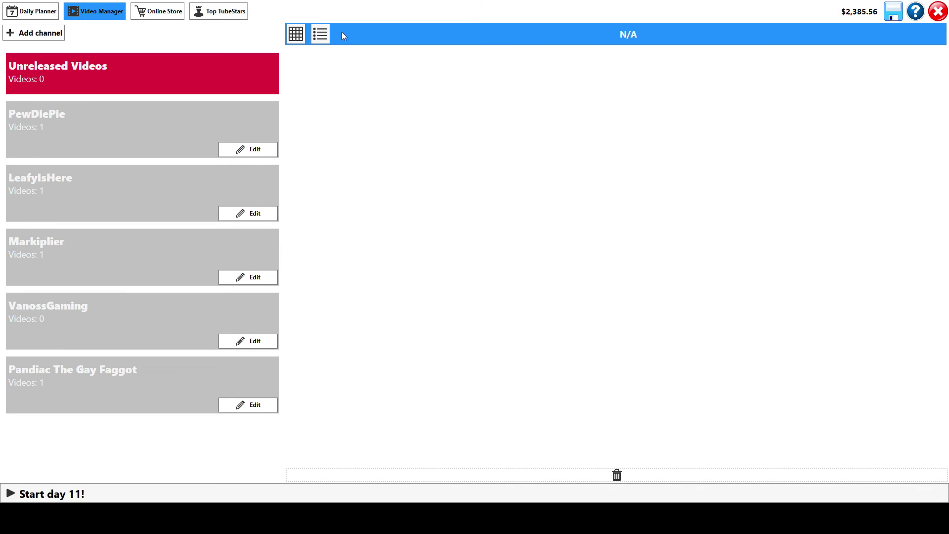
pyautogui.click(223, 11)
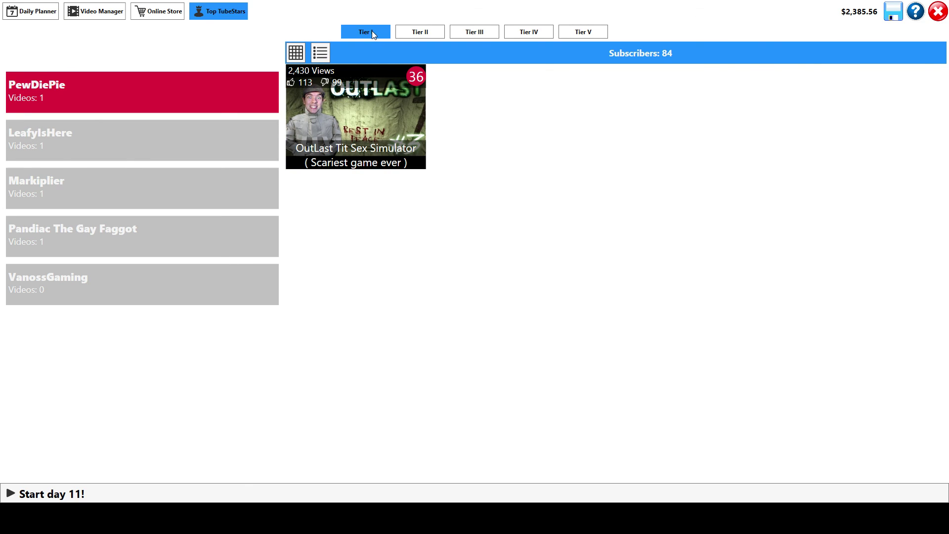
# Compare video and subscriber stats across the channels in Top TubeStars
pyautogui.click(159, 141)
pyautogui.click(96, 186)
pyautogui.click(84, 228)
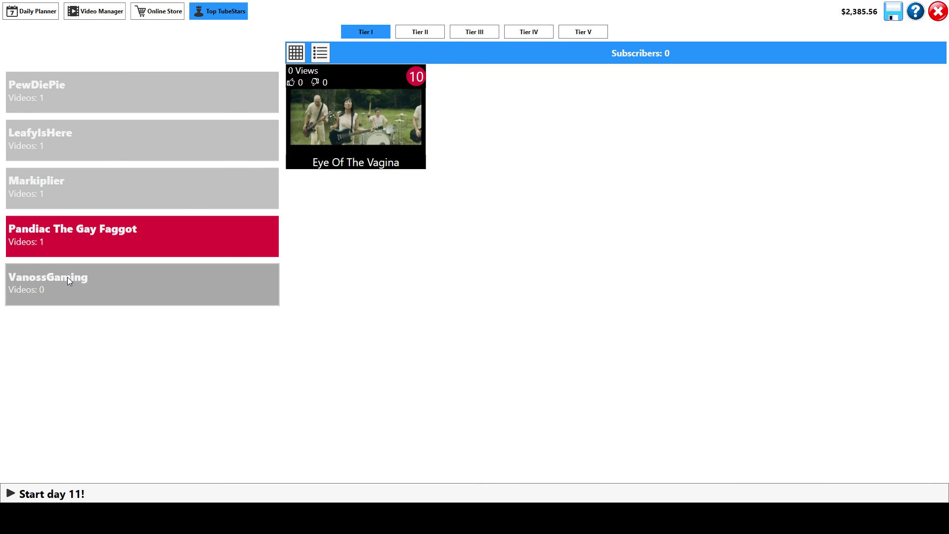
pyautogui.click(68, 277)
pyautogui.click(71, 103)
pyautogui.click(63, 149)
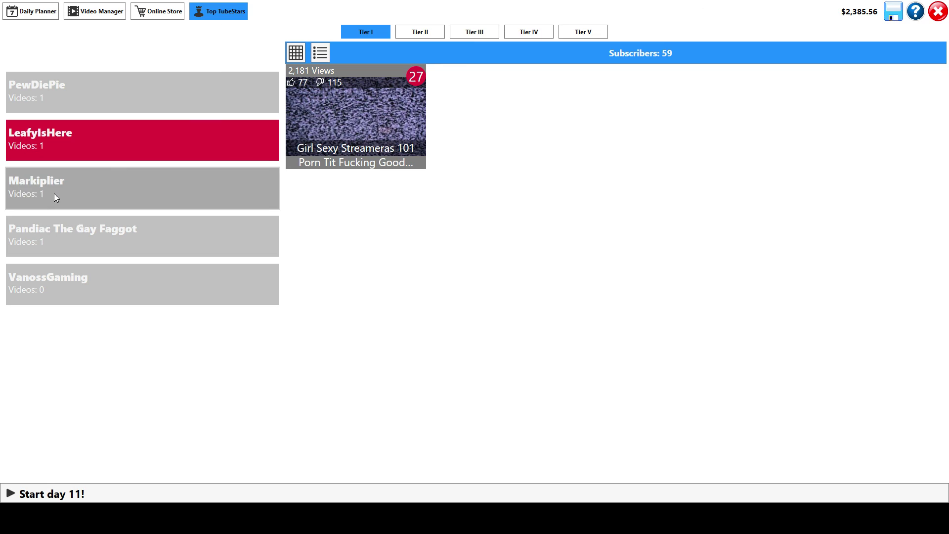
pyautogui.click(54, 194)
pyautogui.click(71, 146)
pyautogui.click(85, 103)
pyautogui.click(68, 180)
pyautogui.click(87, 251)
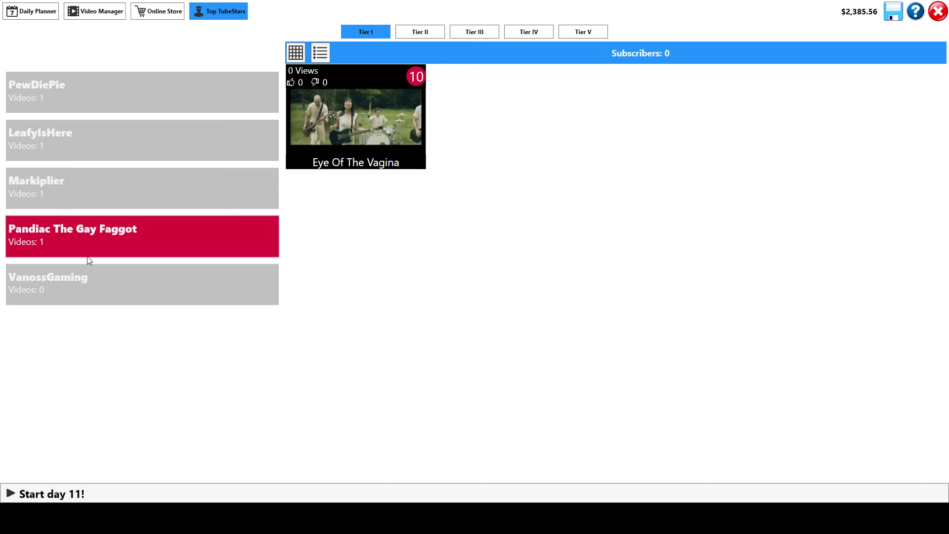
pyautogui.click(89, 281)
pyautogui.click(171, 148)
pyautogui.click(111, 189)
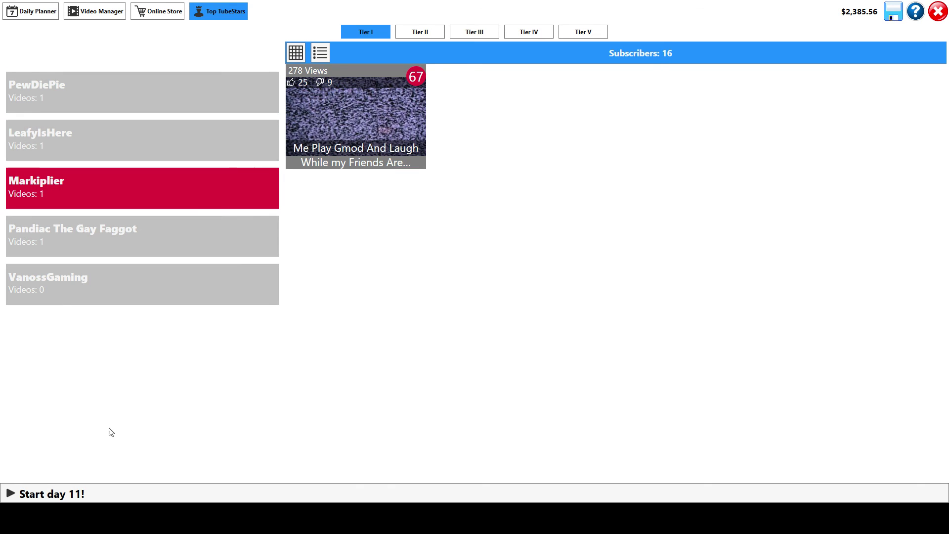
# Play day 11, then check VanossGaming's stats and the Pandiac music video's stats
pyautogui.click(93, 491)
pyautogui.click(139, 291)
pyautogui.click(137, 243)
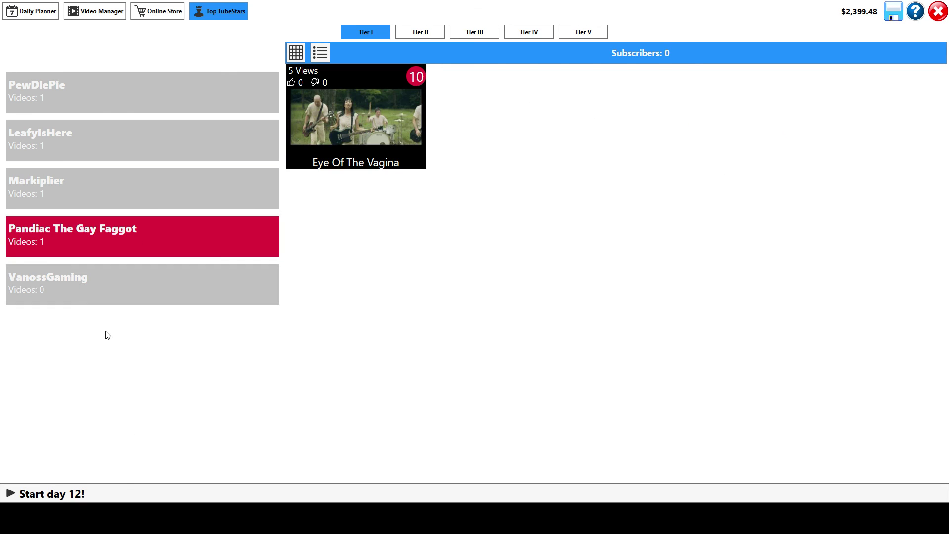